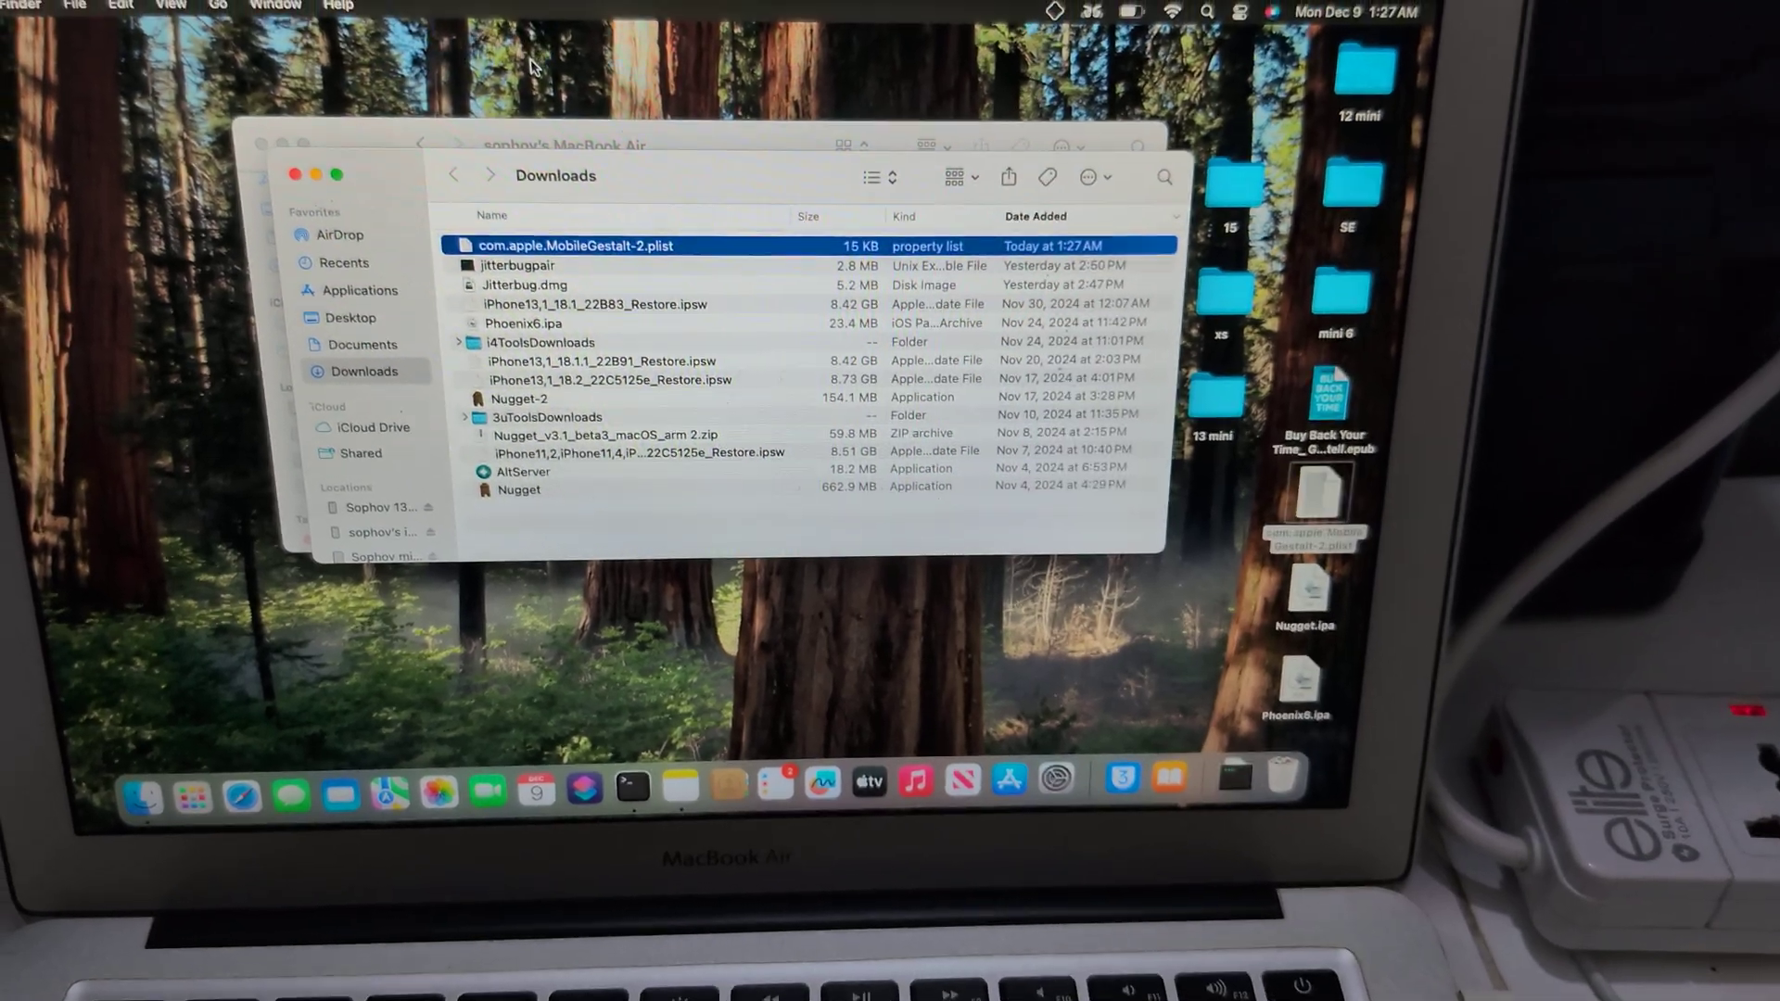
Step: Move the MobileGestalt plist onto the desktop and launch Nugget from Downloads
drag(515, 42, 417, 83)
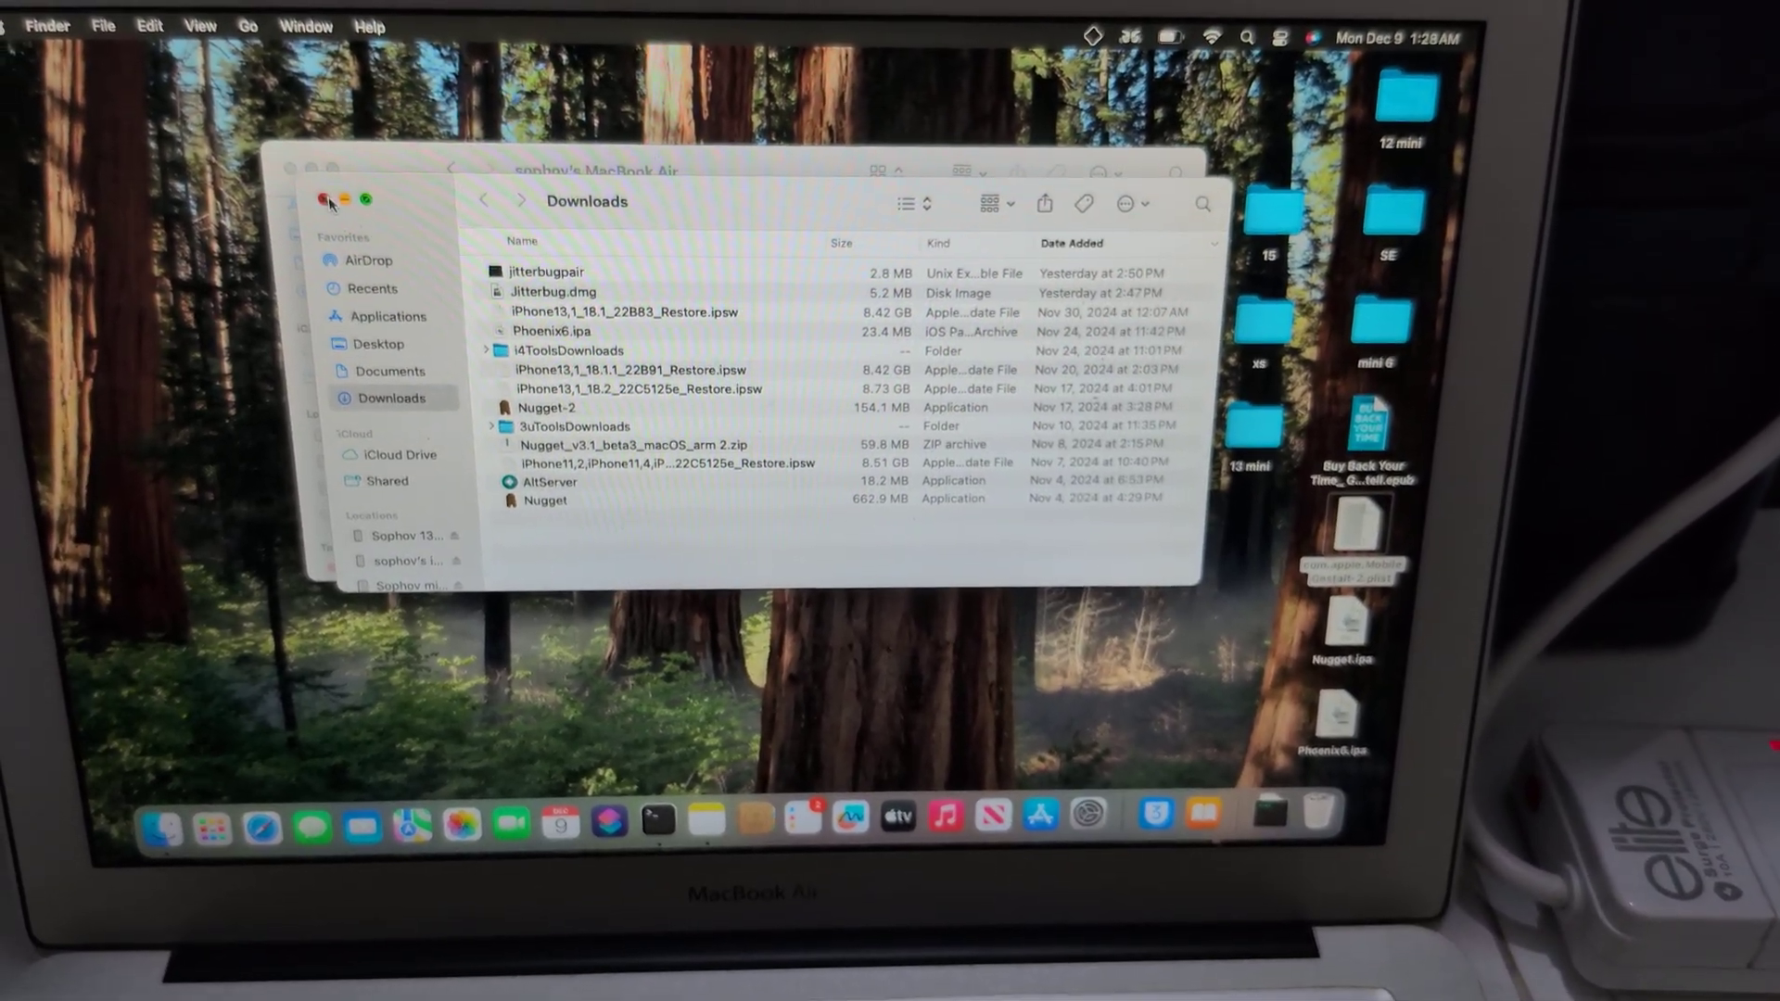
click(330, 202)
click(359, 369)
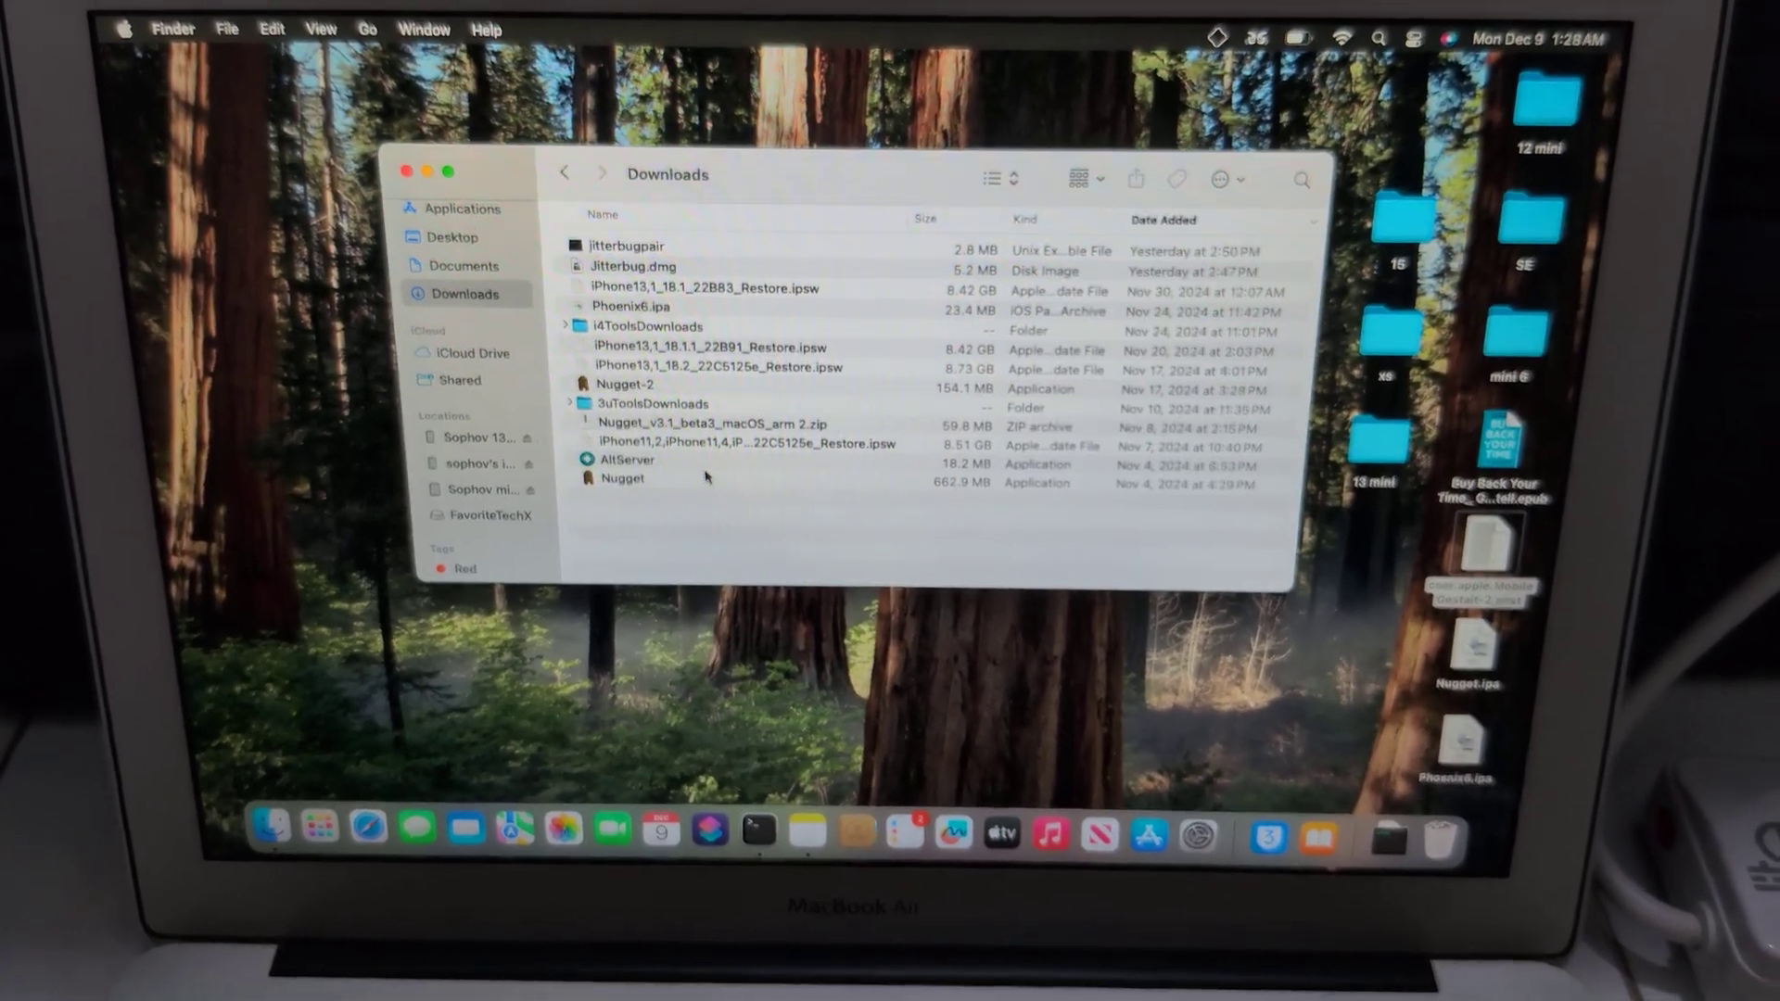
click(706, 480)
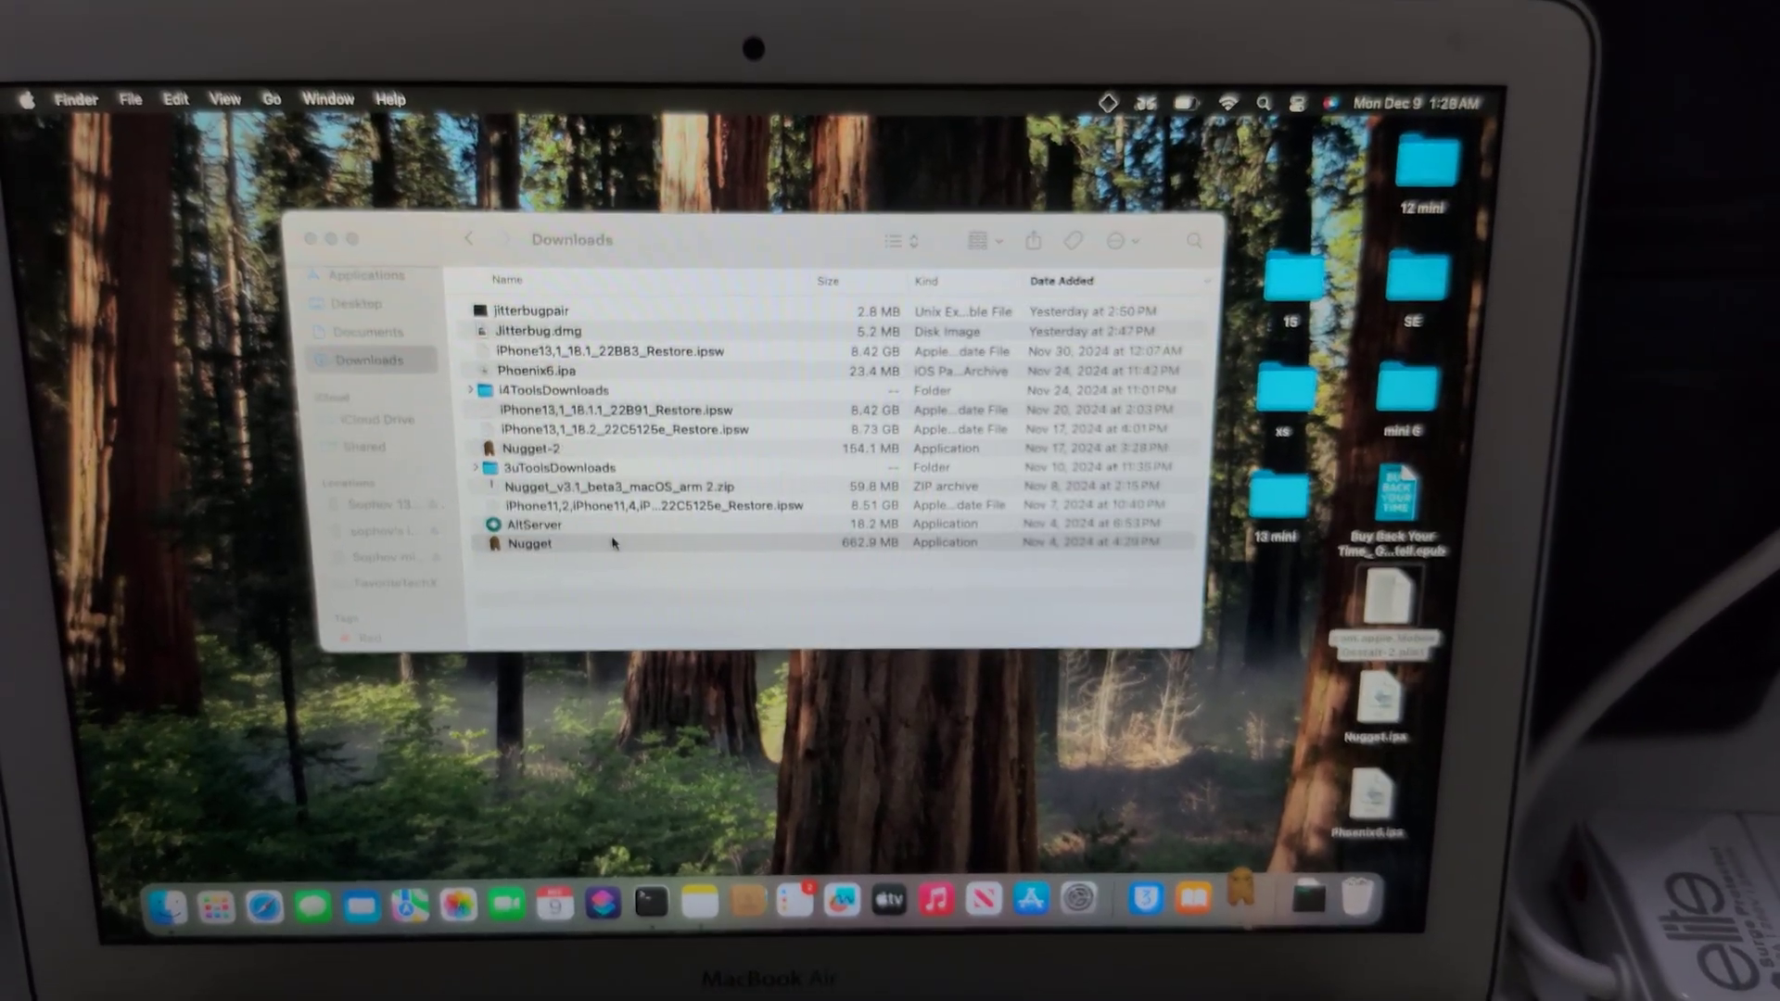
double_click(612, 544)
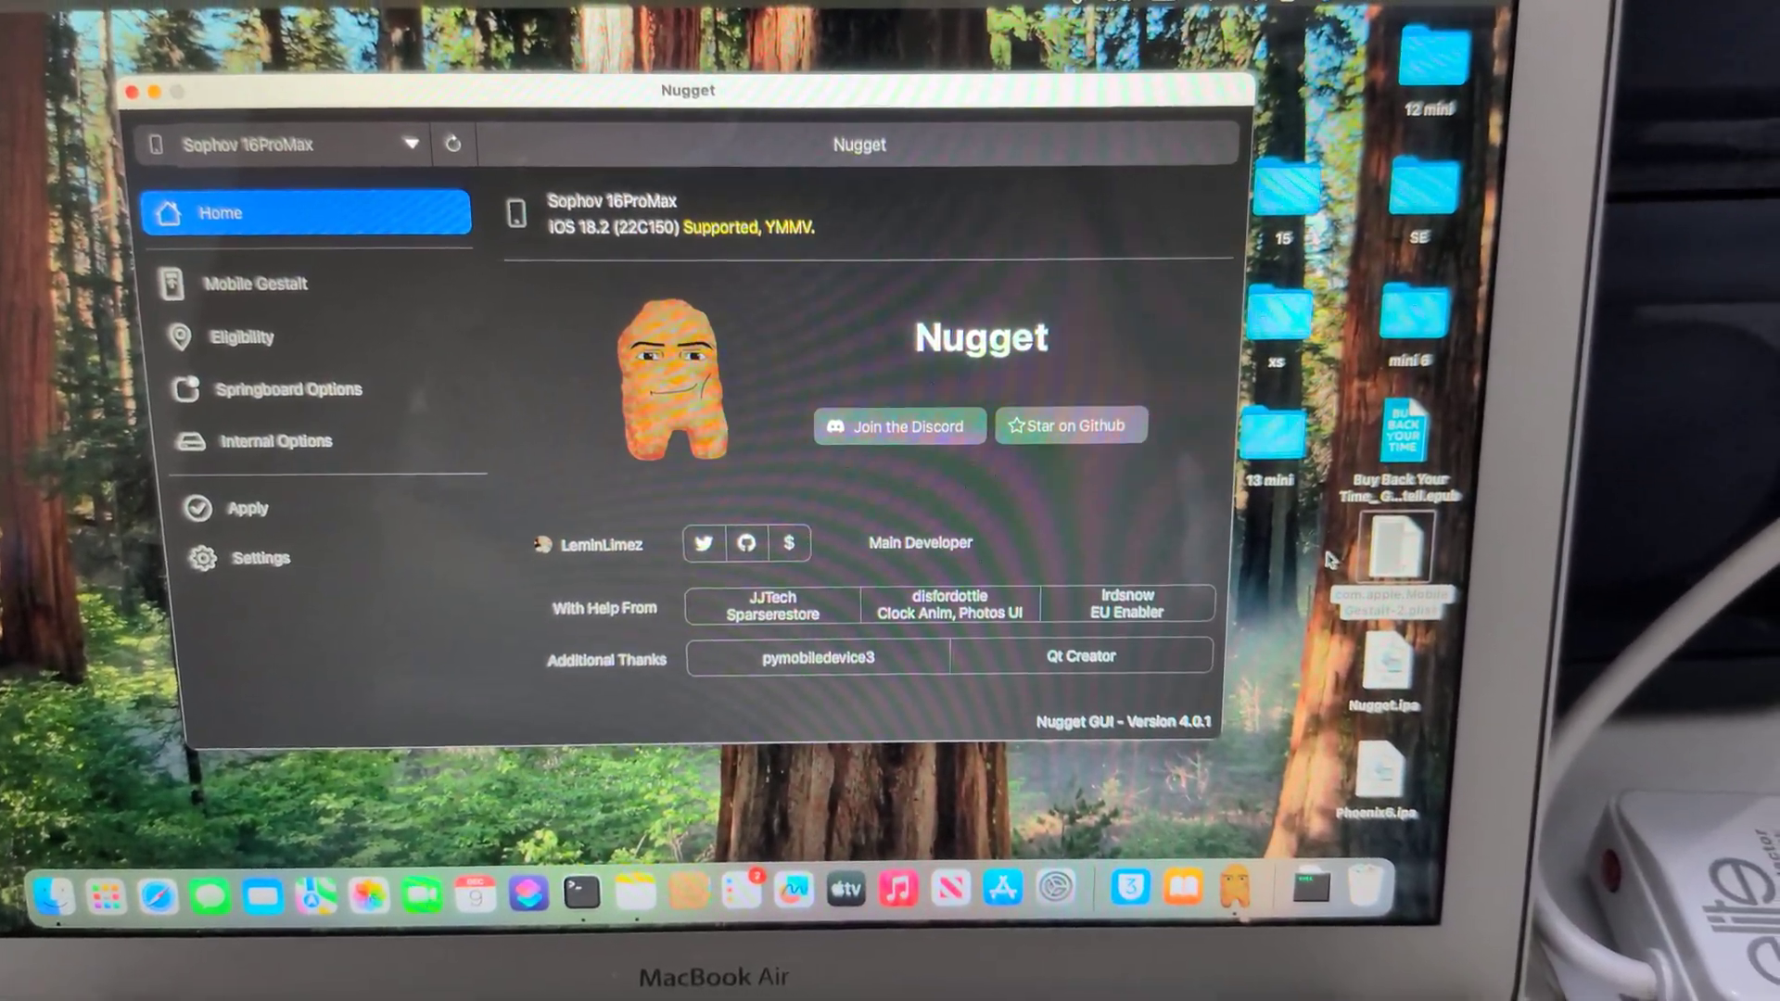
Step: Switch Nugget to the other connected iPhone and turn on the Enable Charge Limit tweak
click(1391, 549)
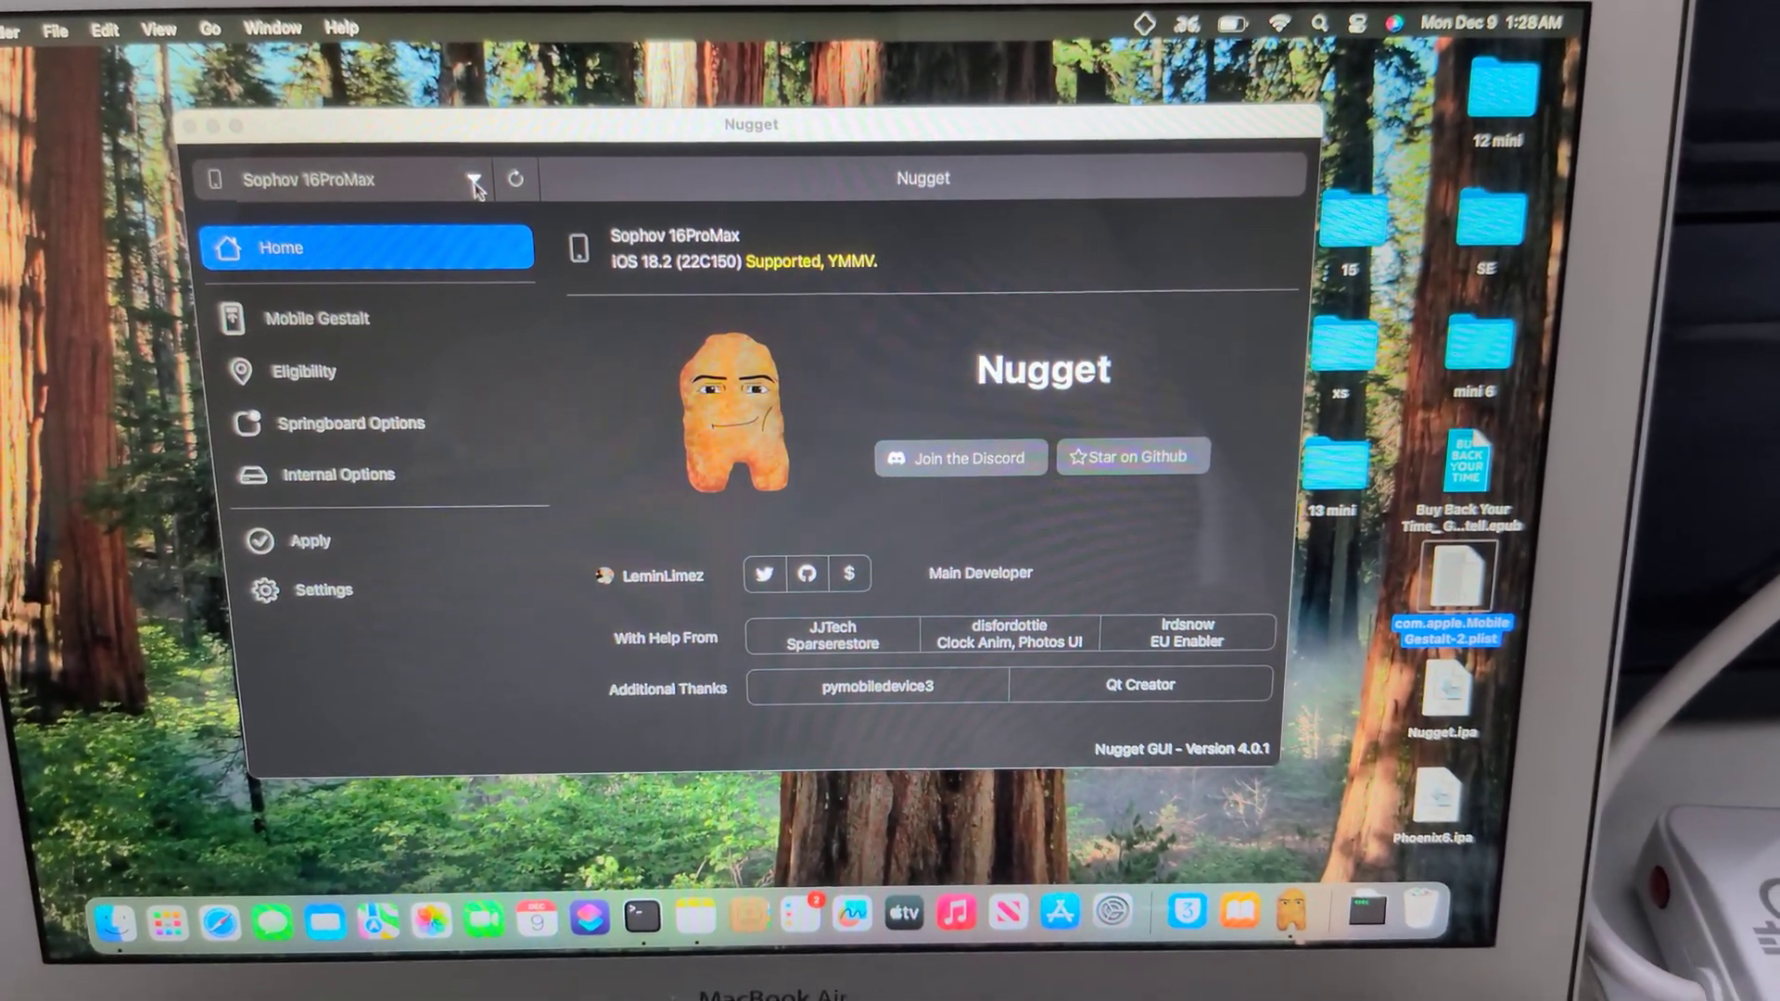
click(472, 202)
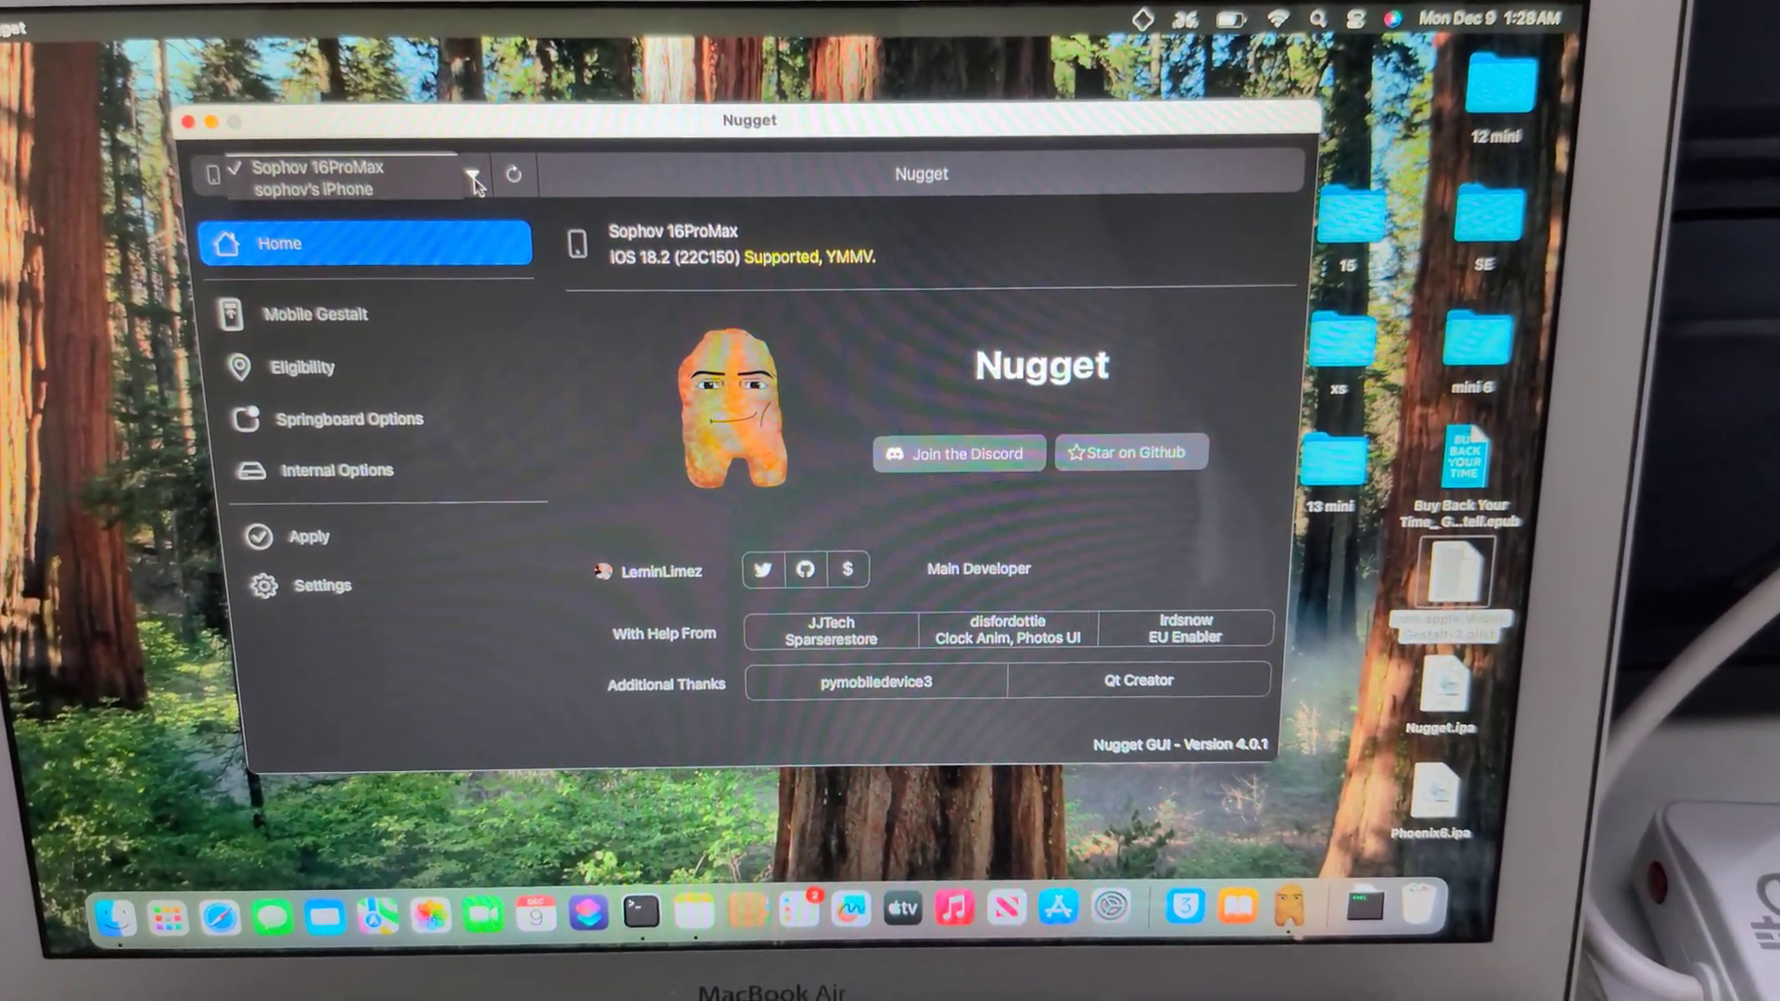
click(320, 192)
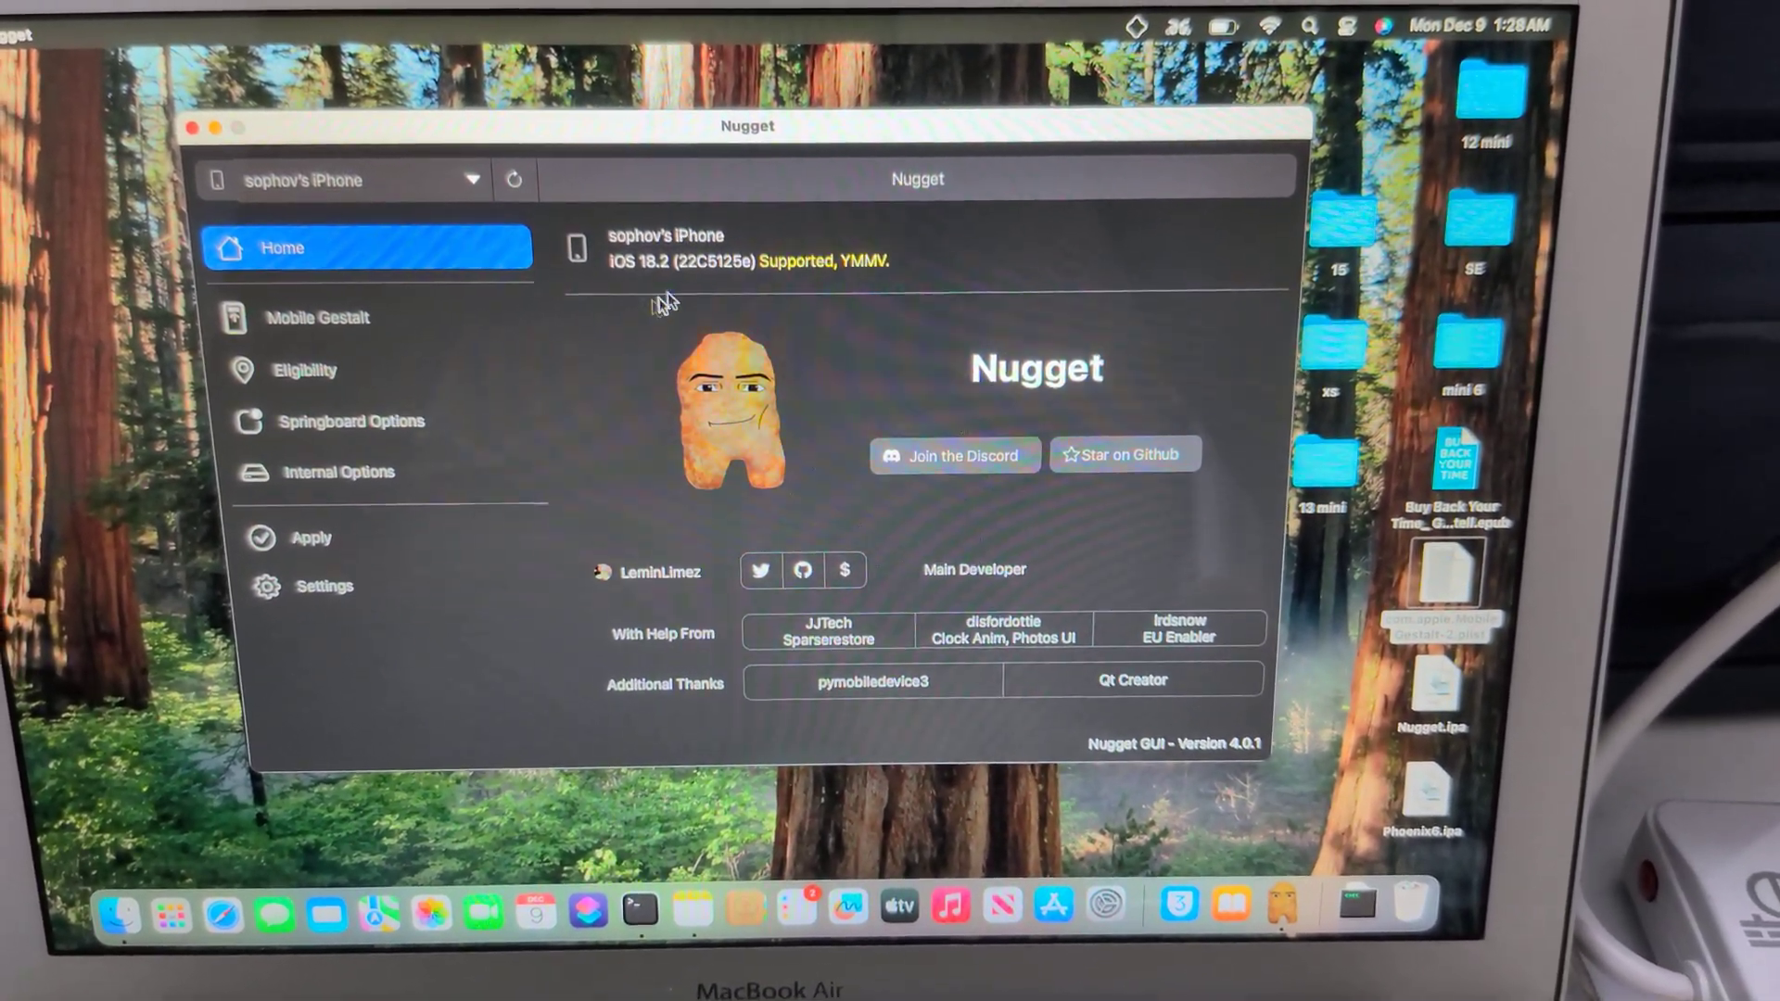
click(314, 315)
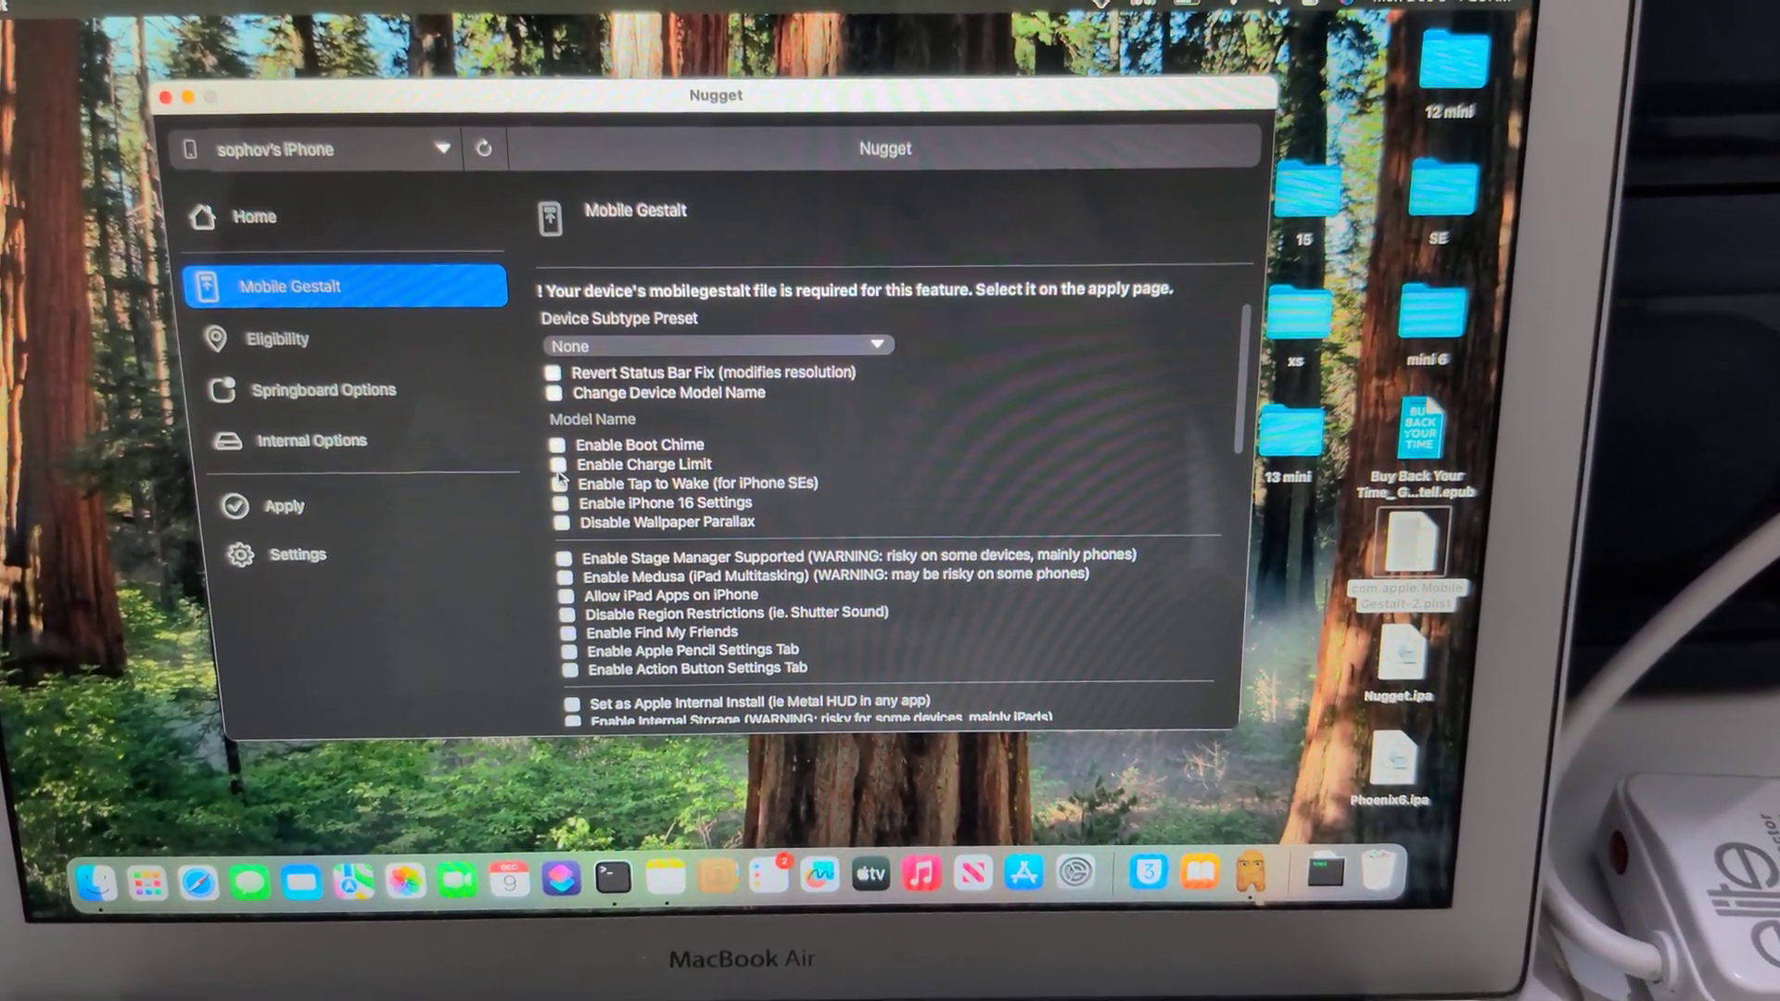
click(561, 464)
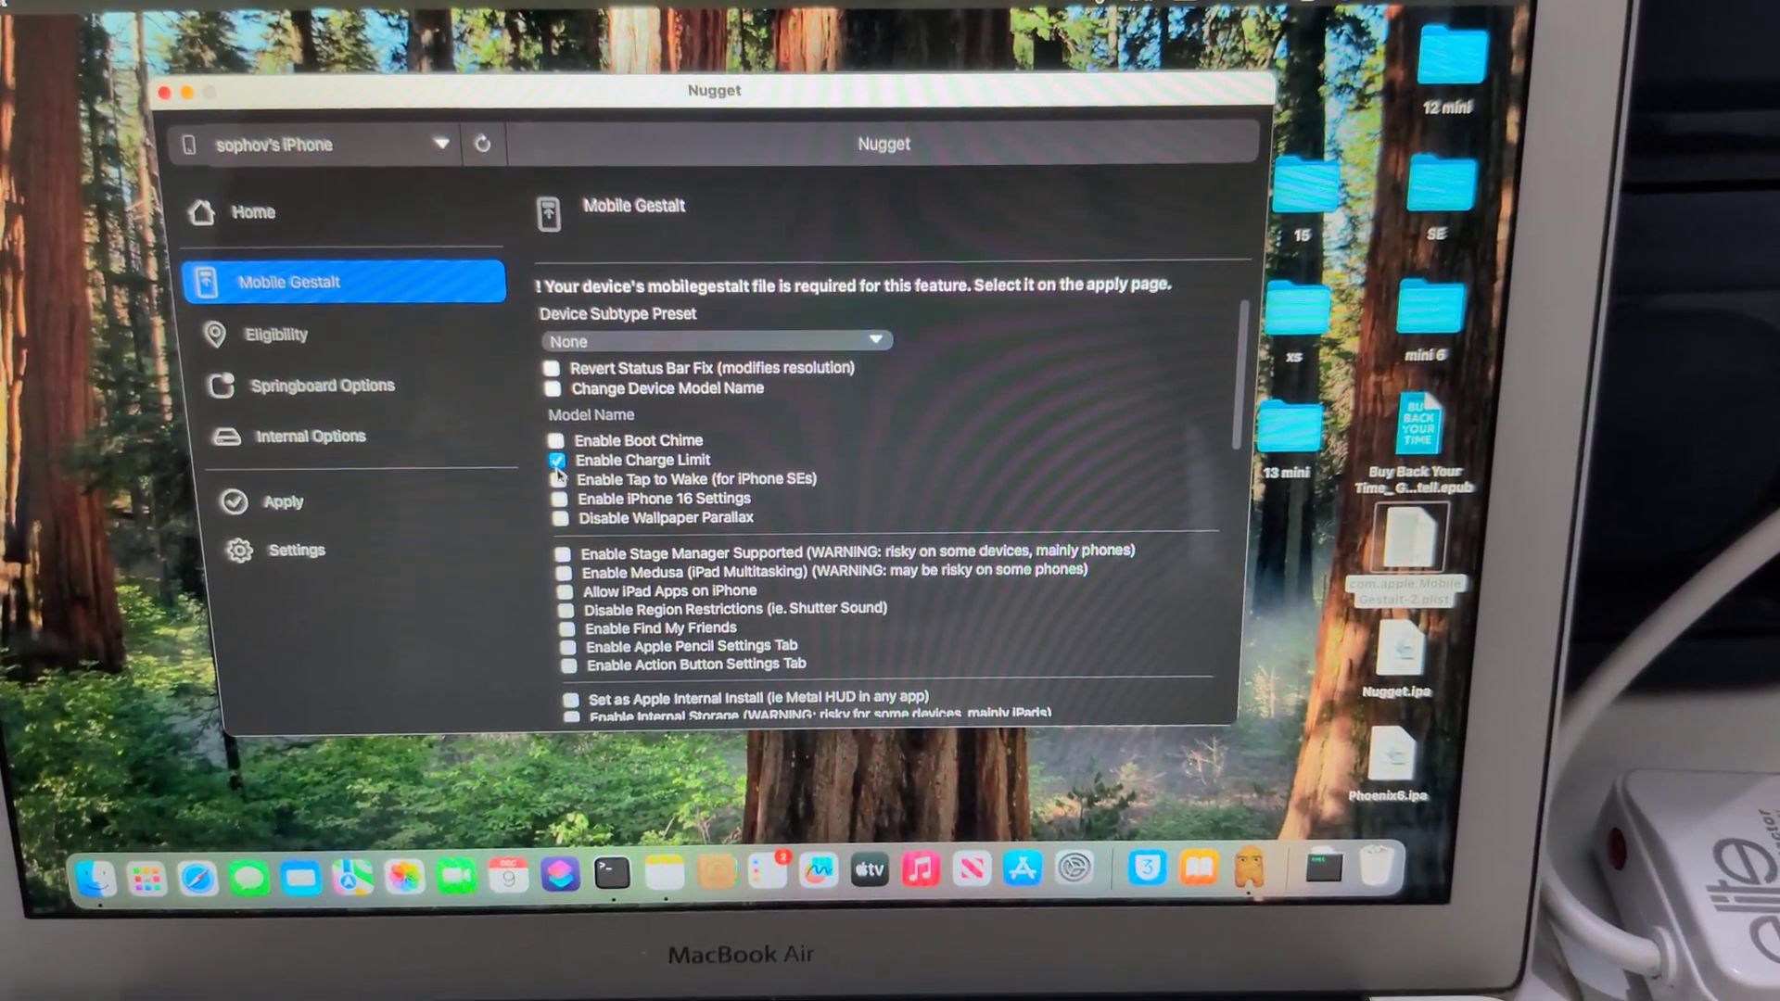
scroll(567, 515, down, 5)
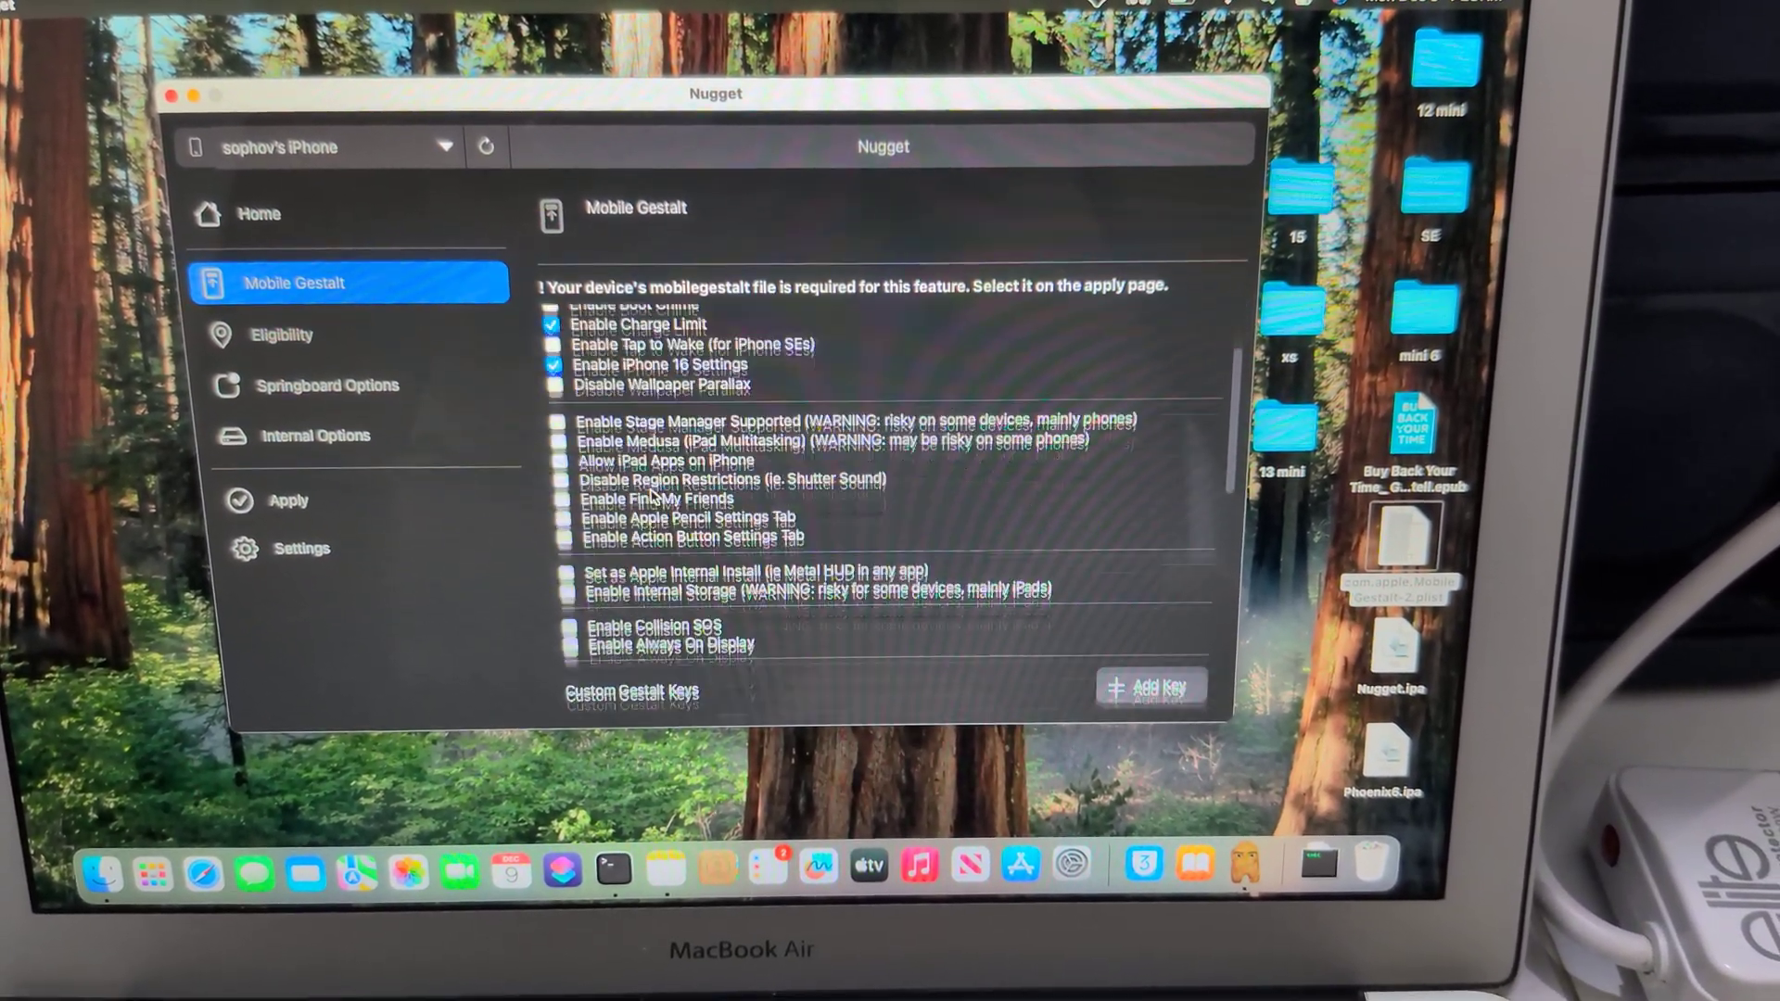
Step: Enable Apple Intelligence and spoof the device model as iPhone 15 Pro (iPhone16,1)
click(283, 338)
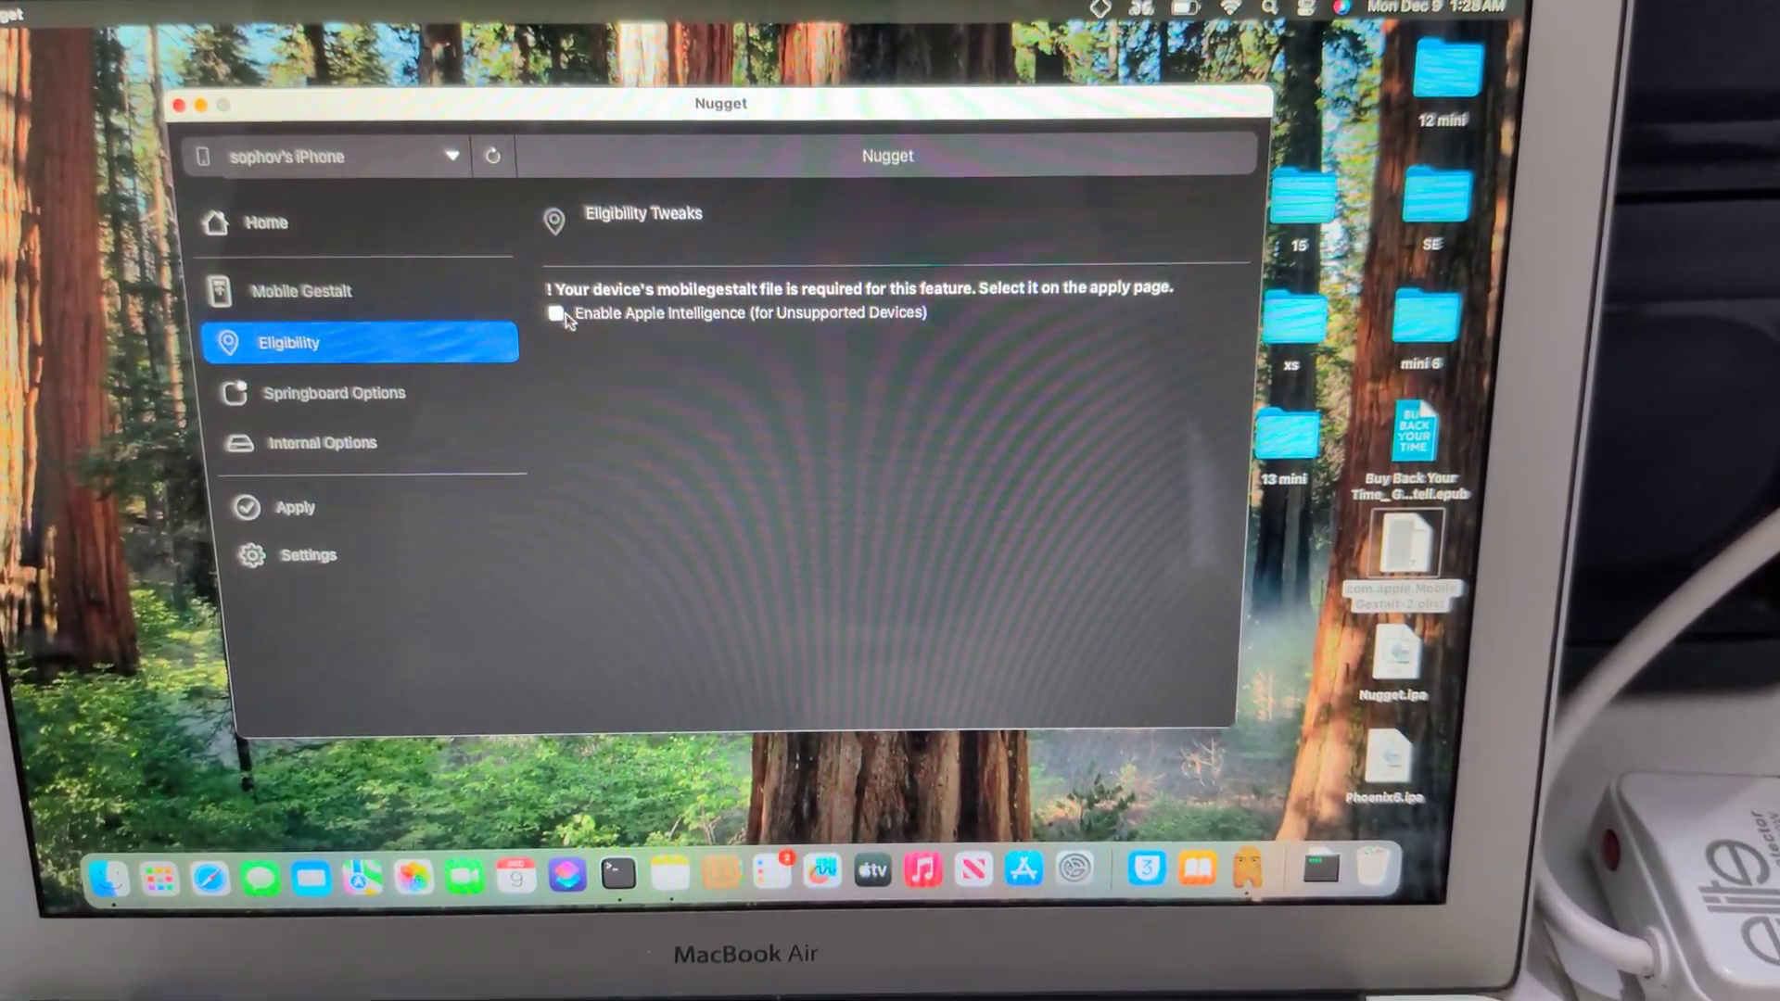
click(558, 313)
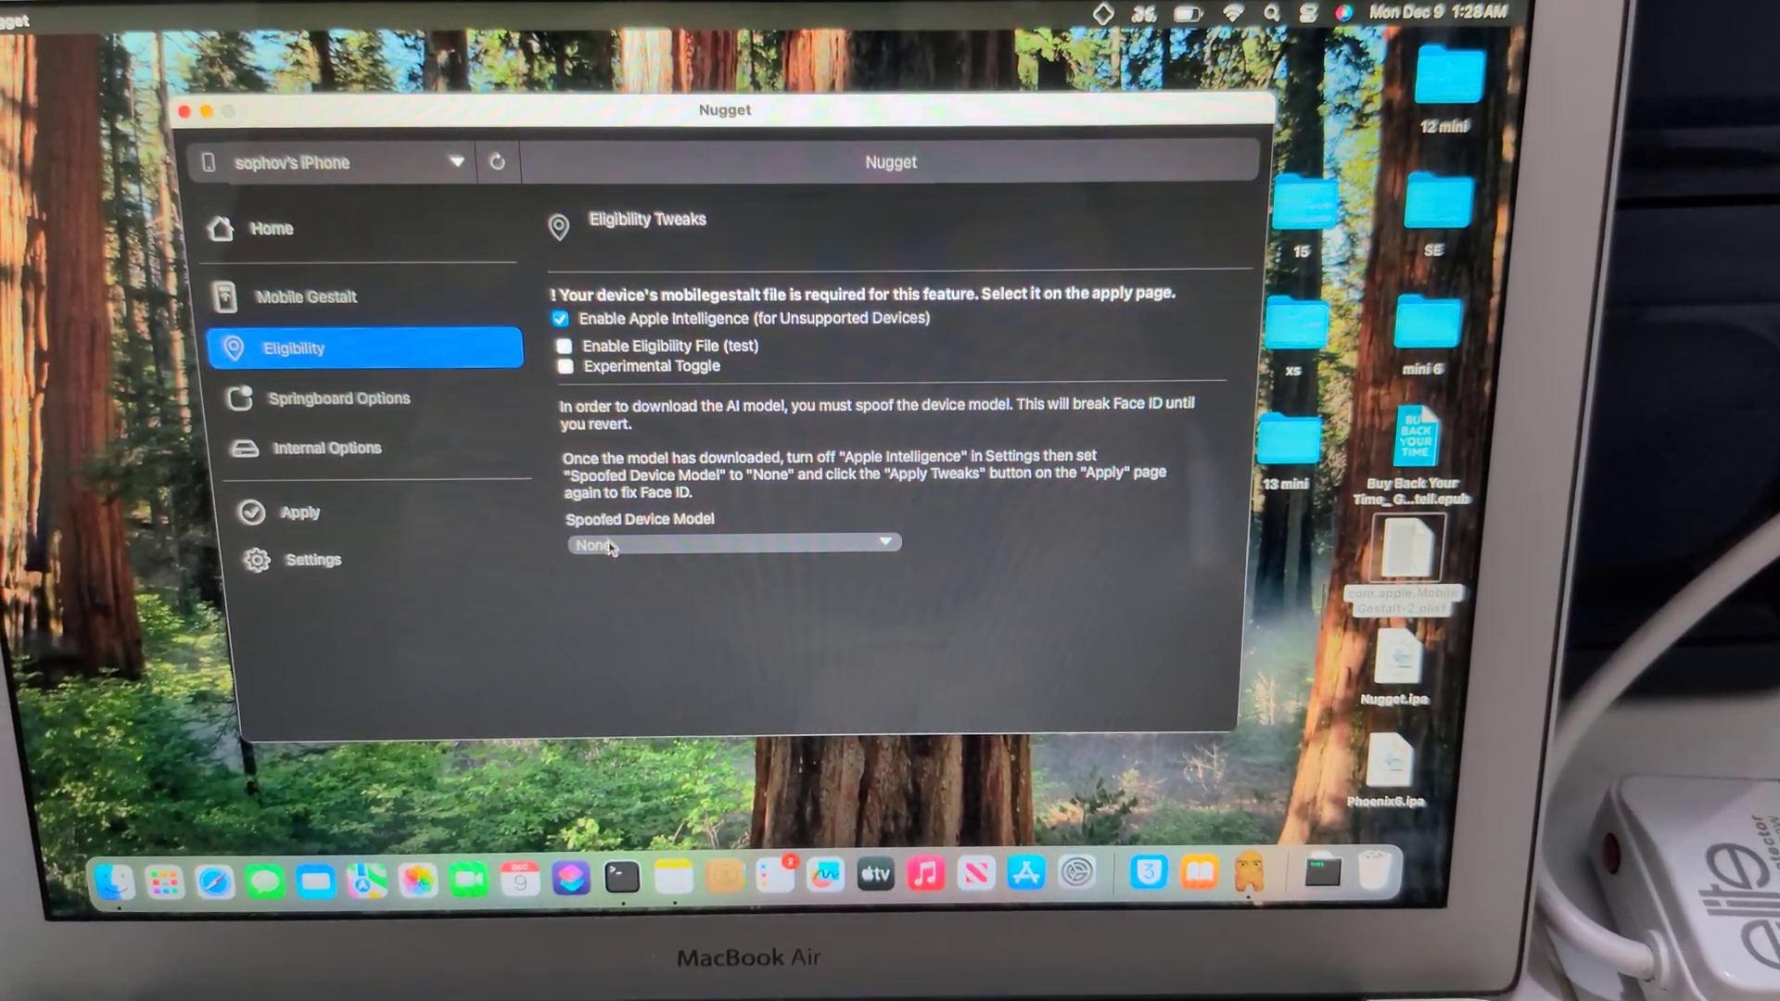
click(612, 546)
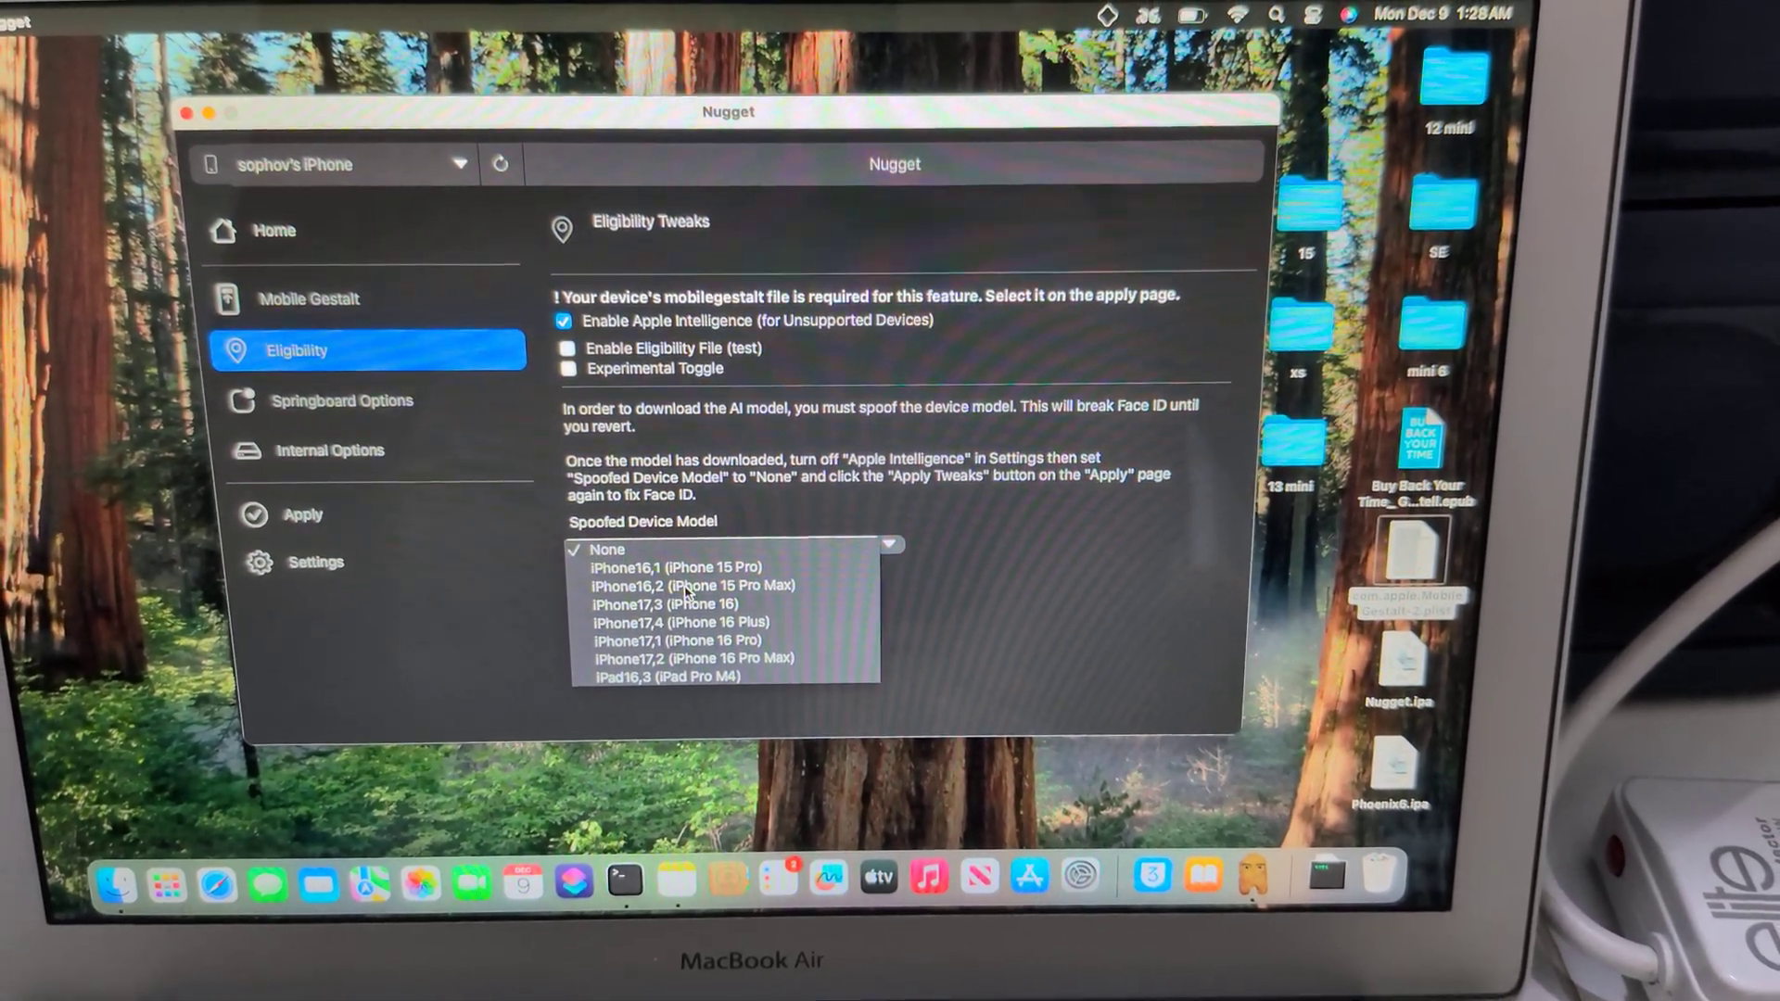
click(676, 568)
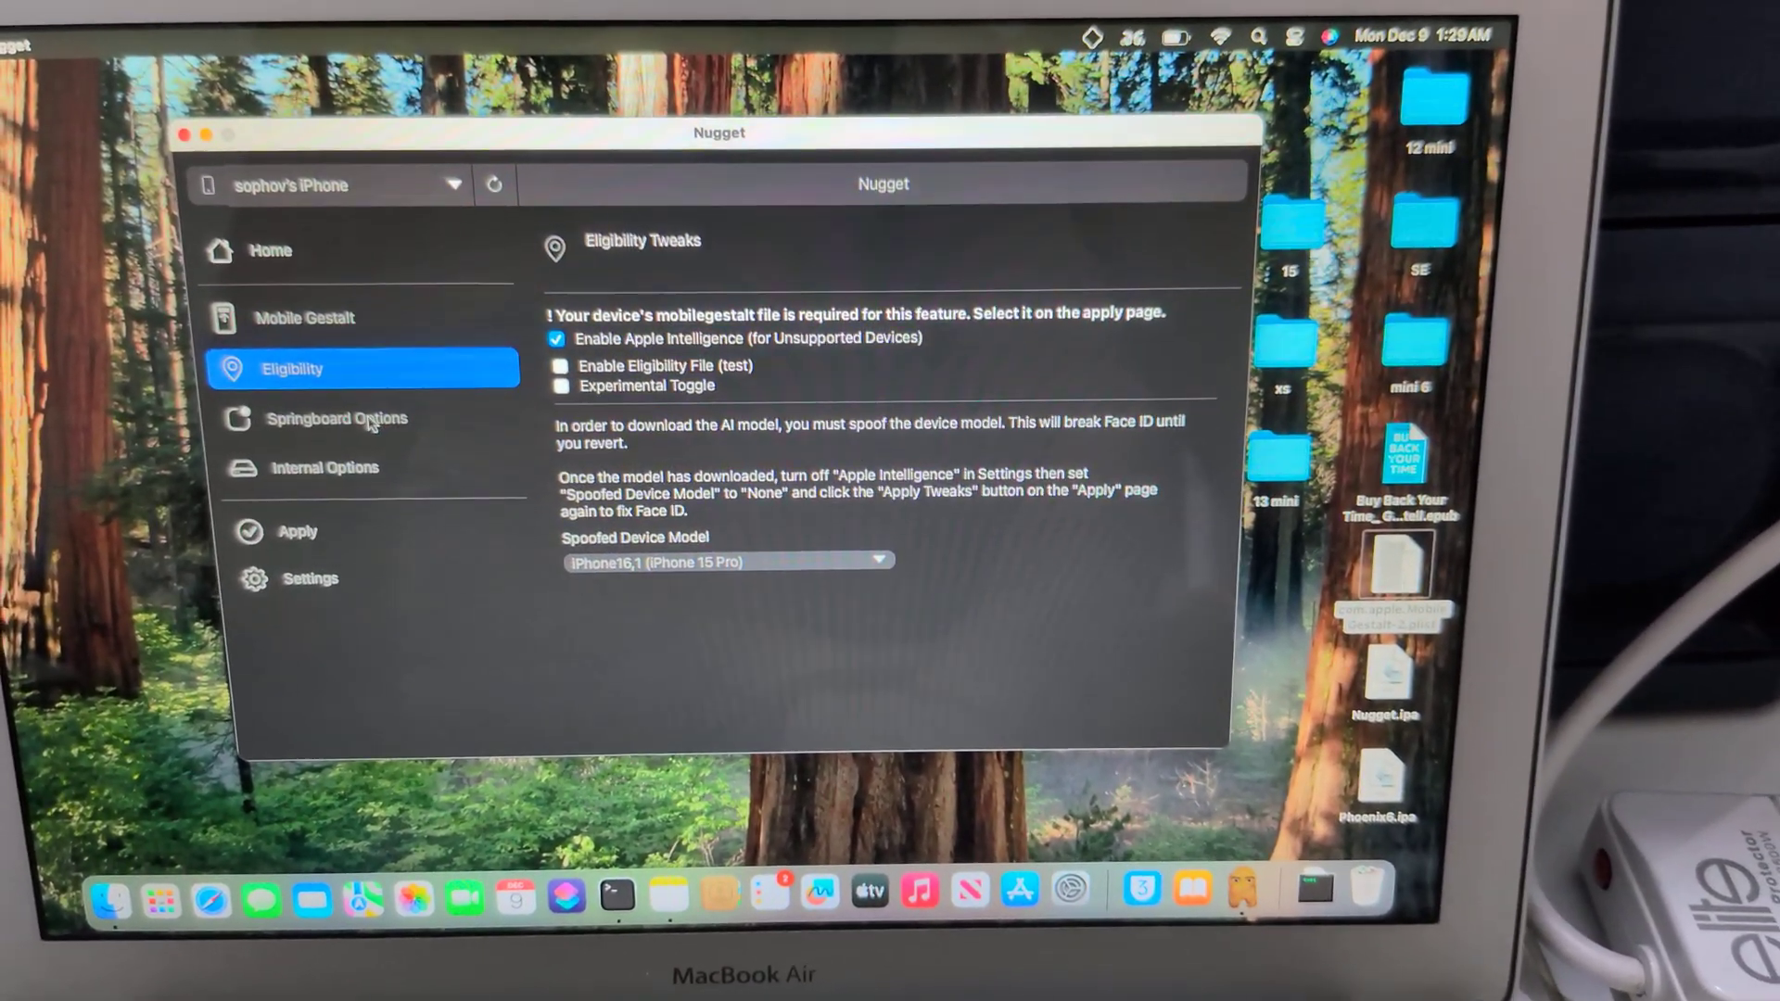
click(325, 401)
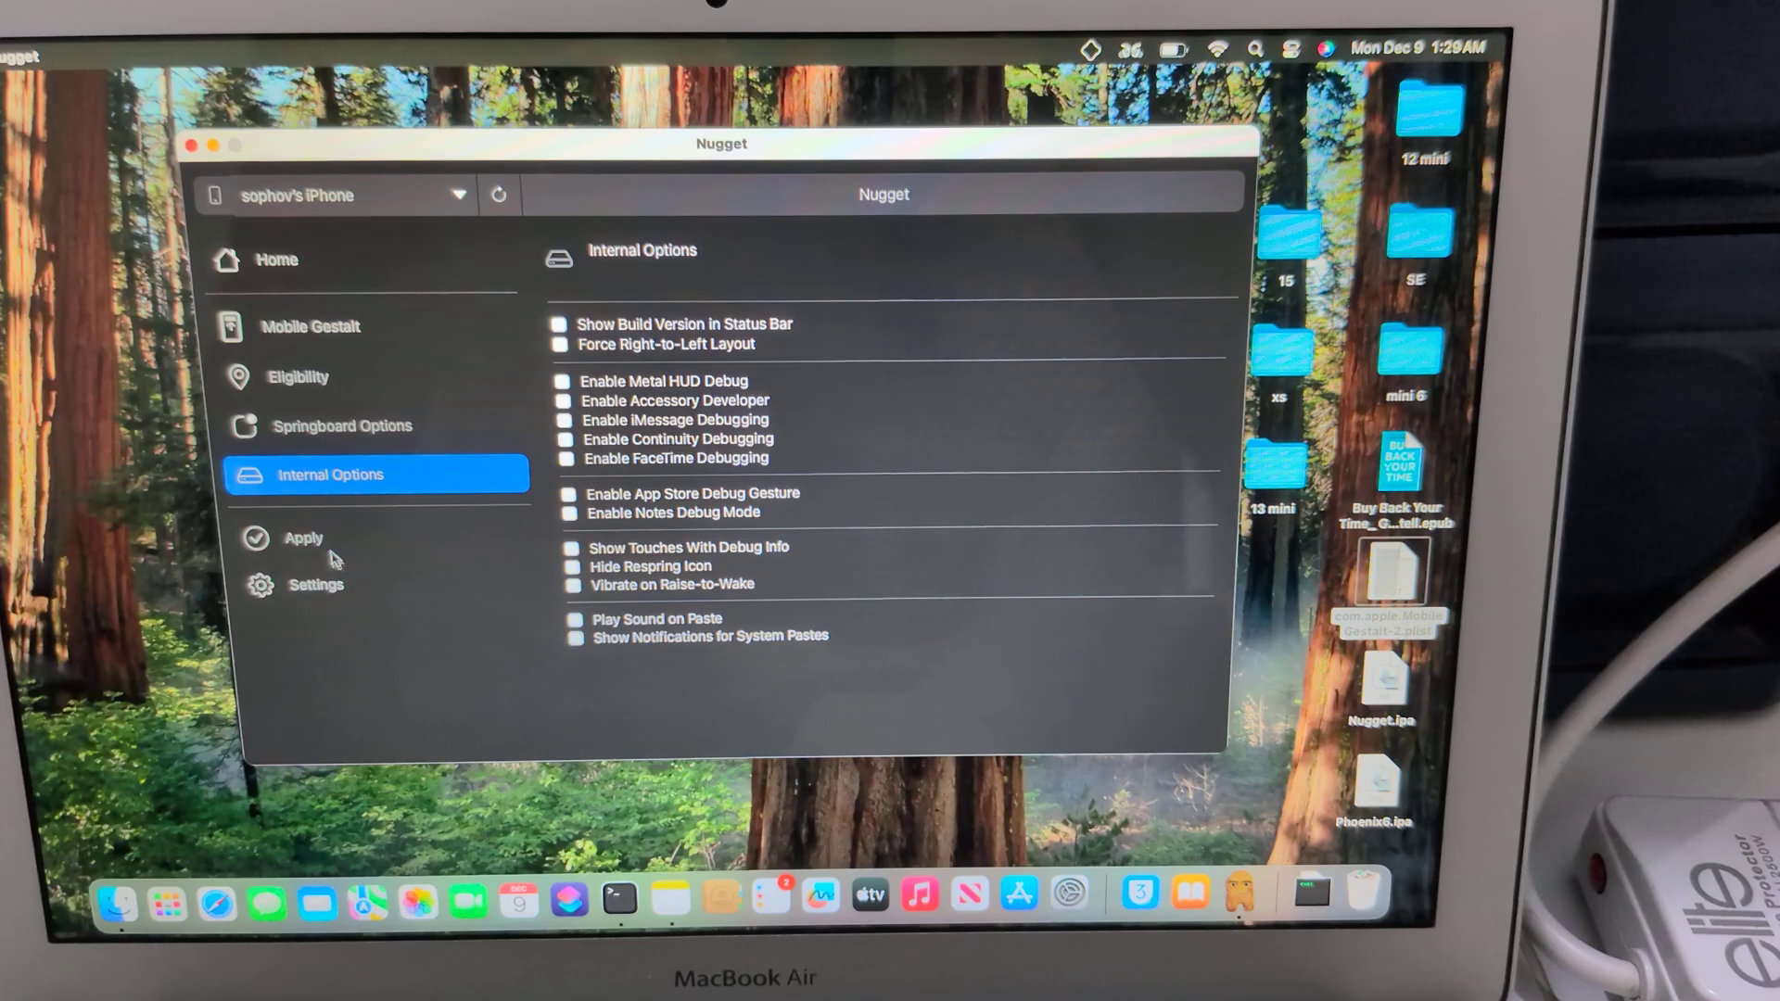
click(306, 538)
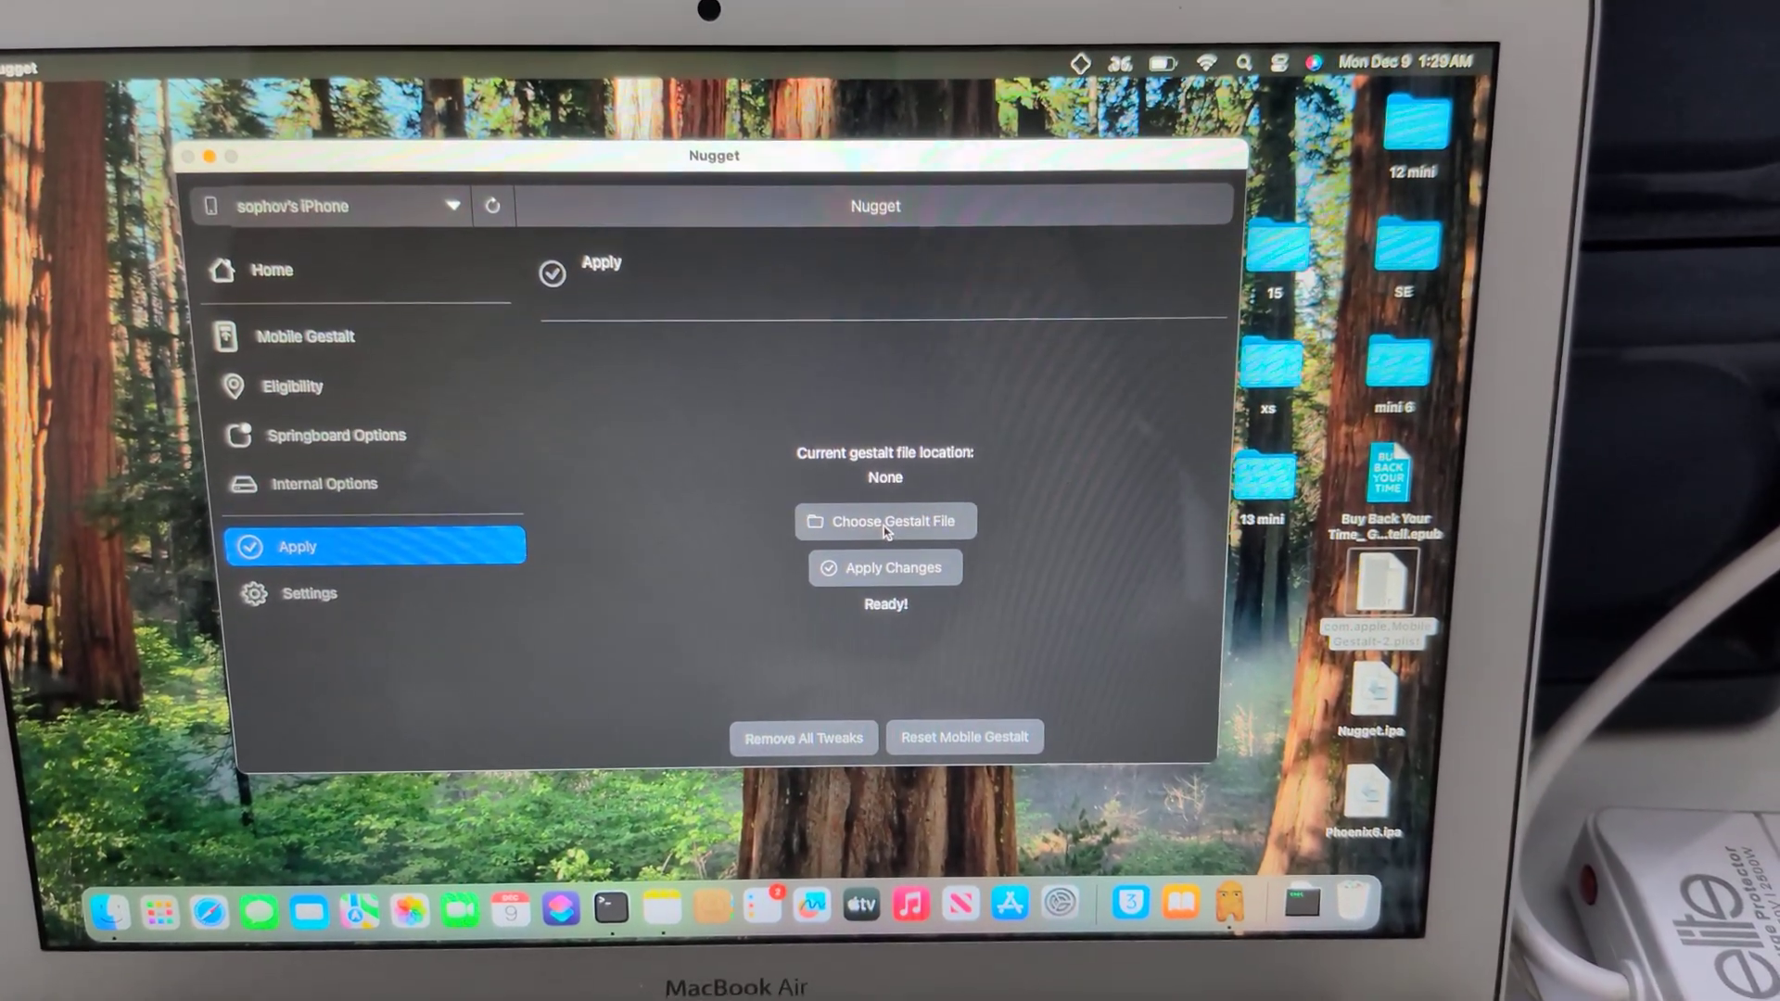
Step: Use com.apple.MobileGestalt-2.plist as the gestalt file and apply the tweaks to the iPhone
click(885, 531)
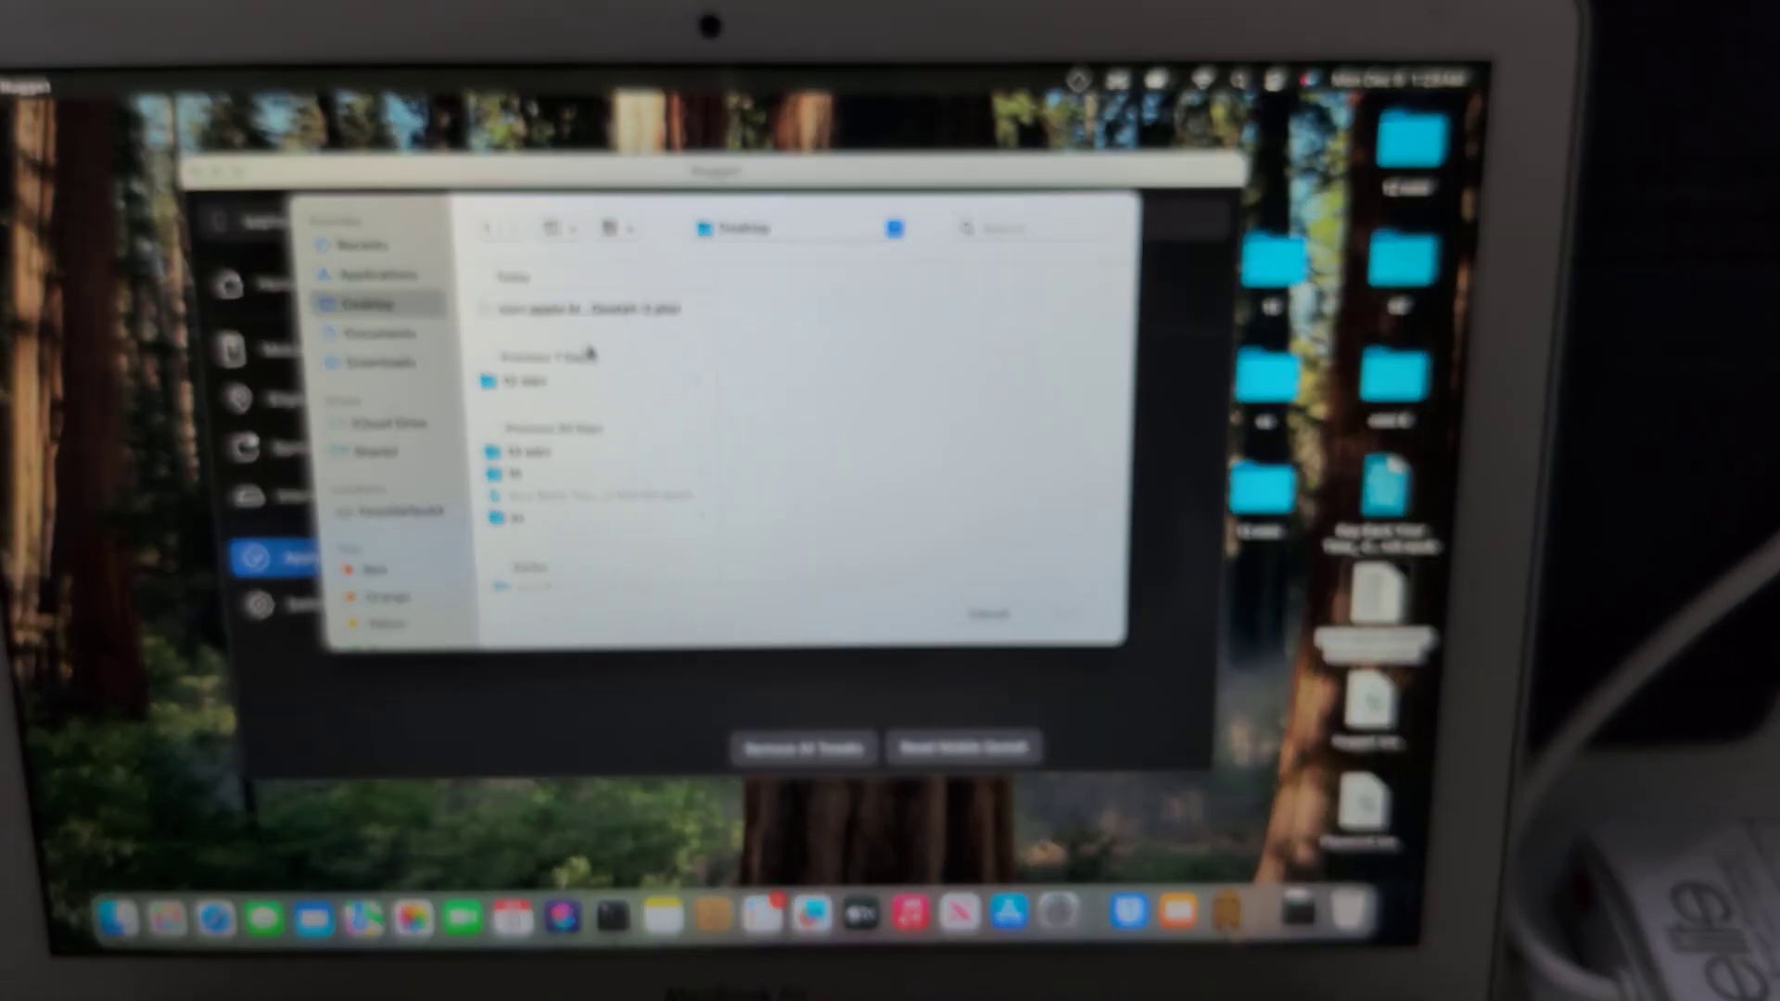
key(Return)
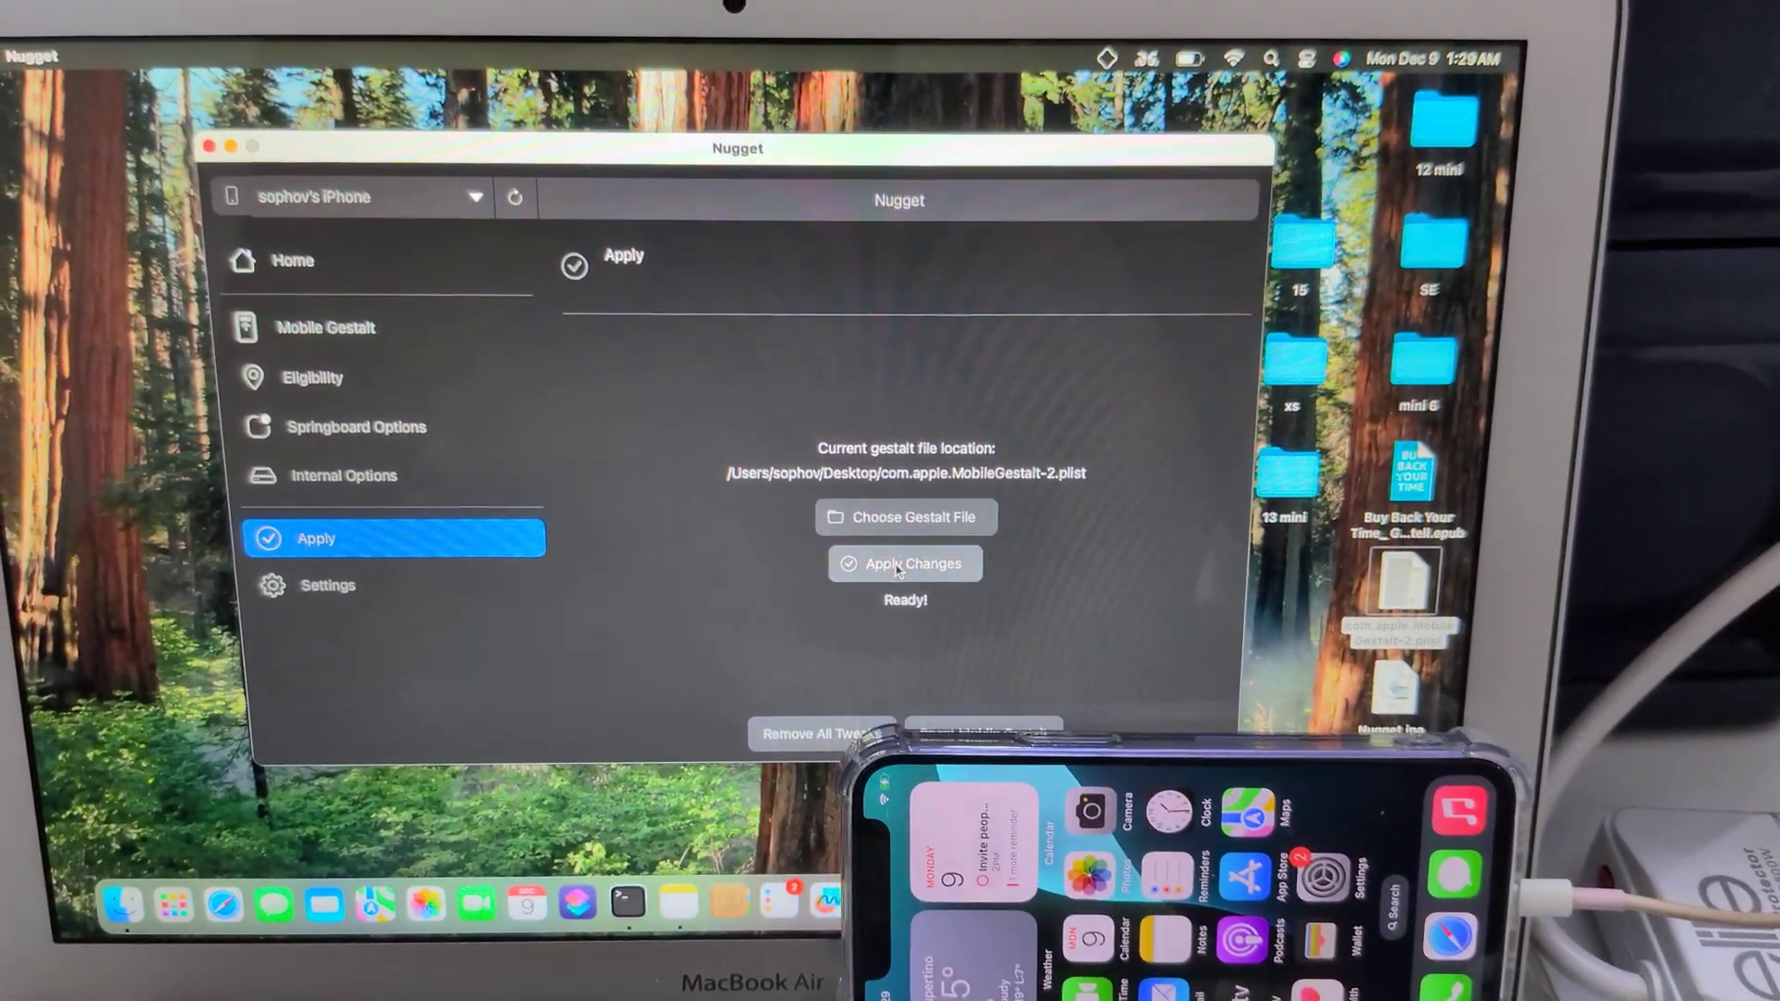
click(896, 567)
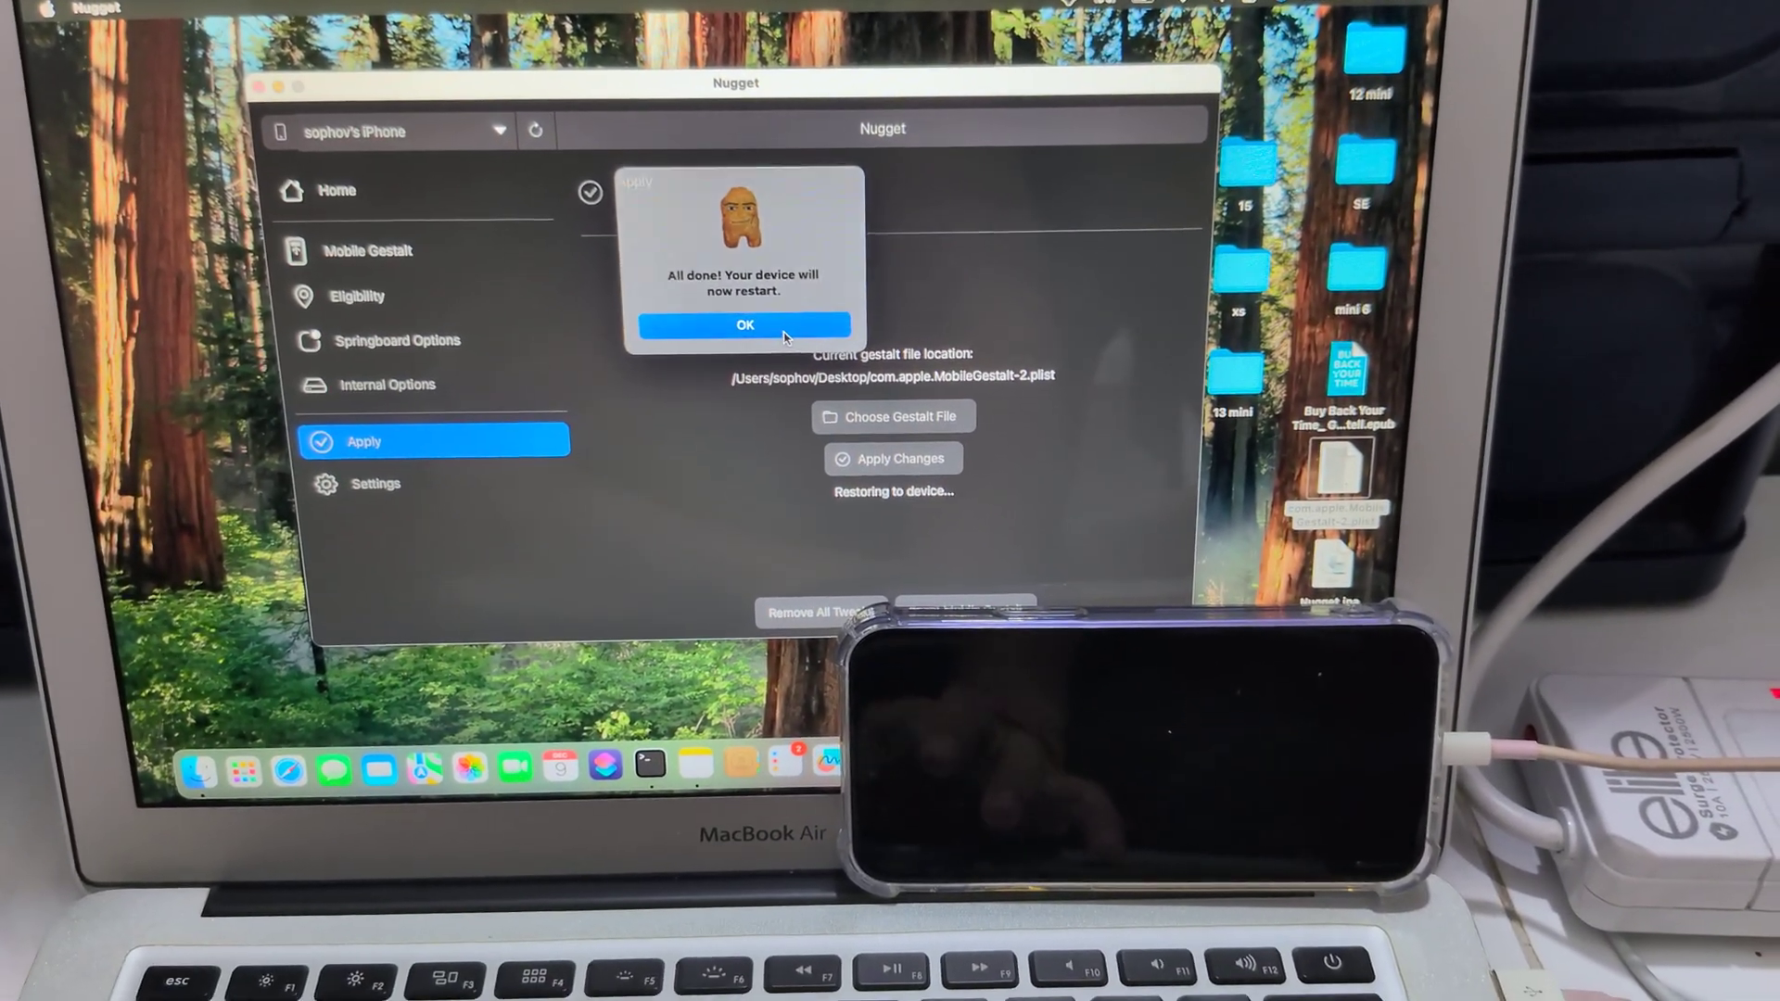
Step: Dismiss the 'All done! Your device will now restart' alert
click(848, 341)
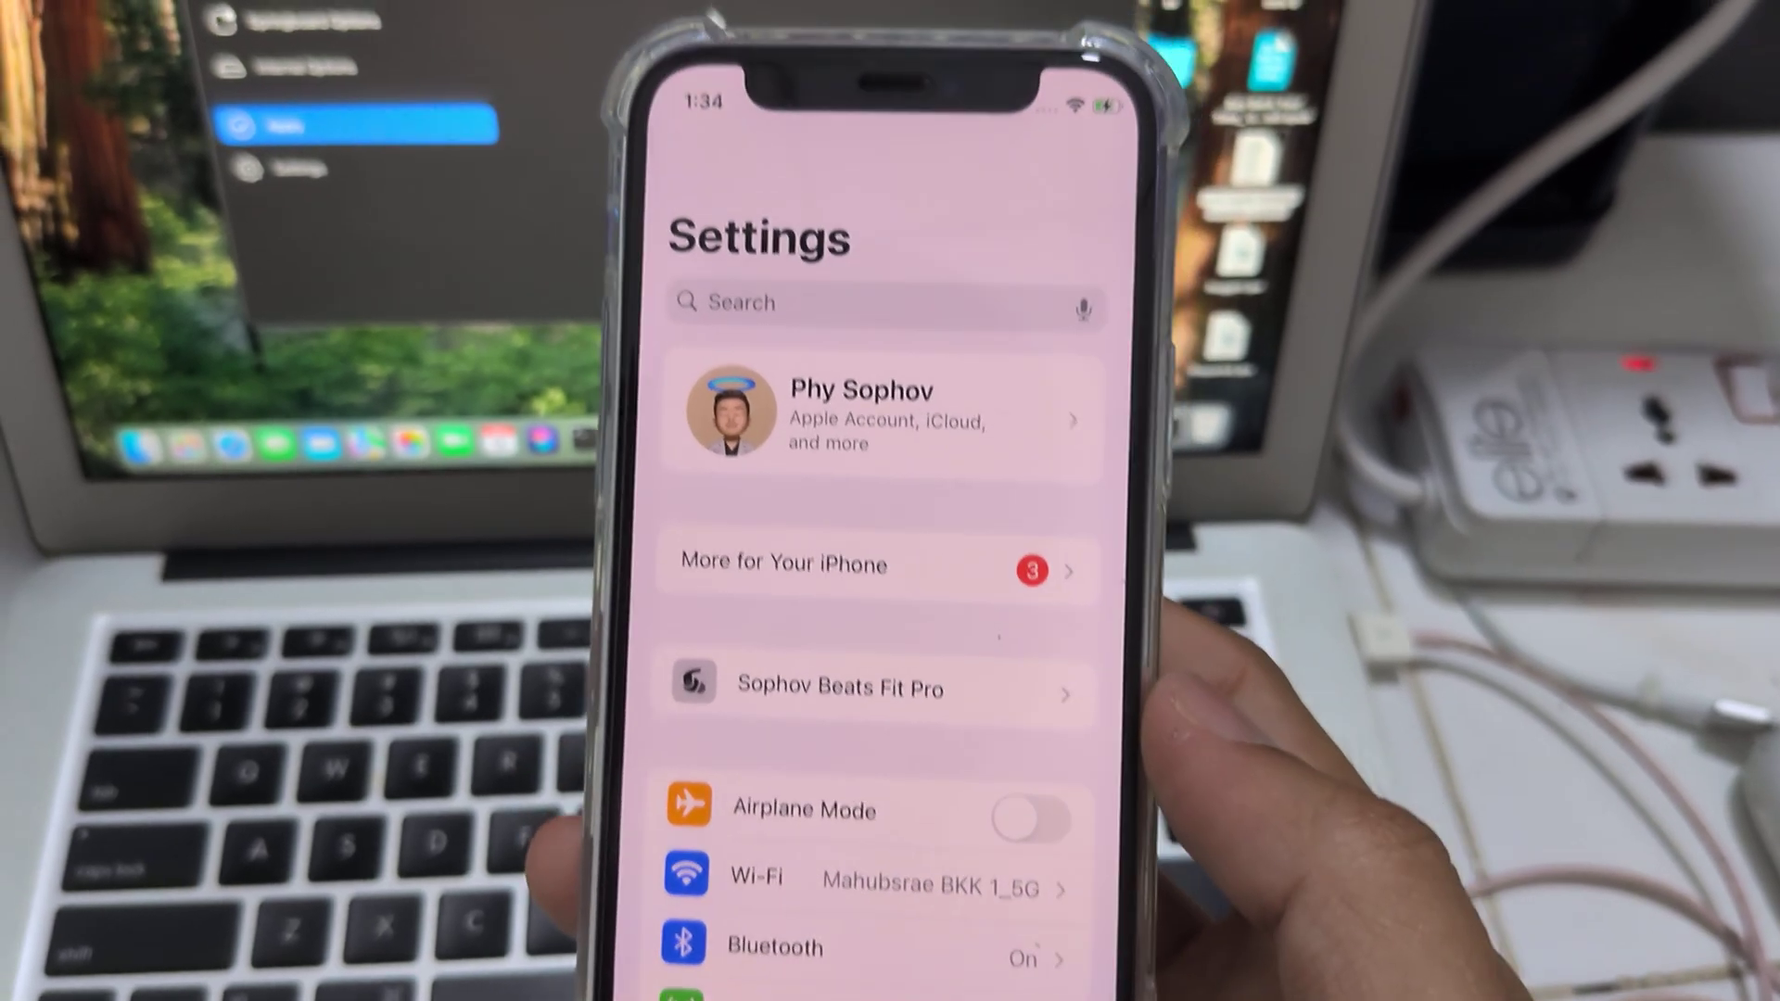
scroll(889, 625, down, 5)
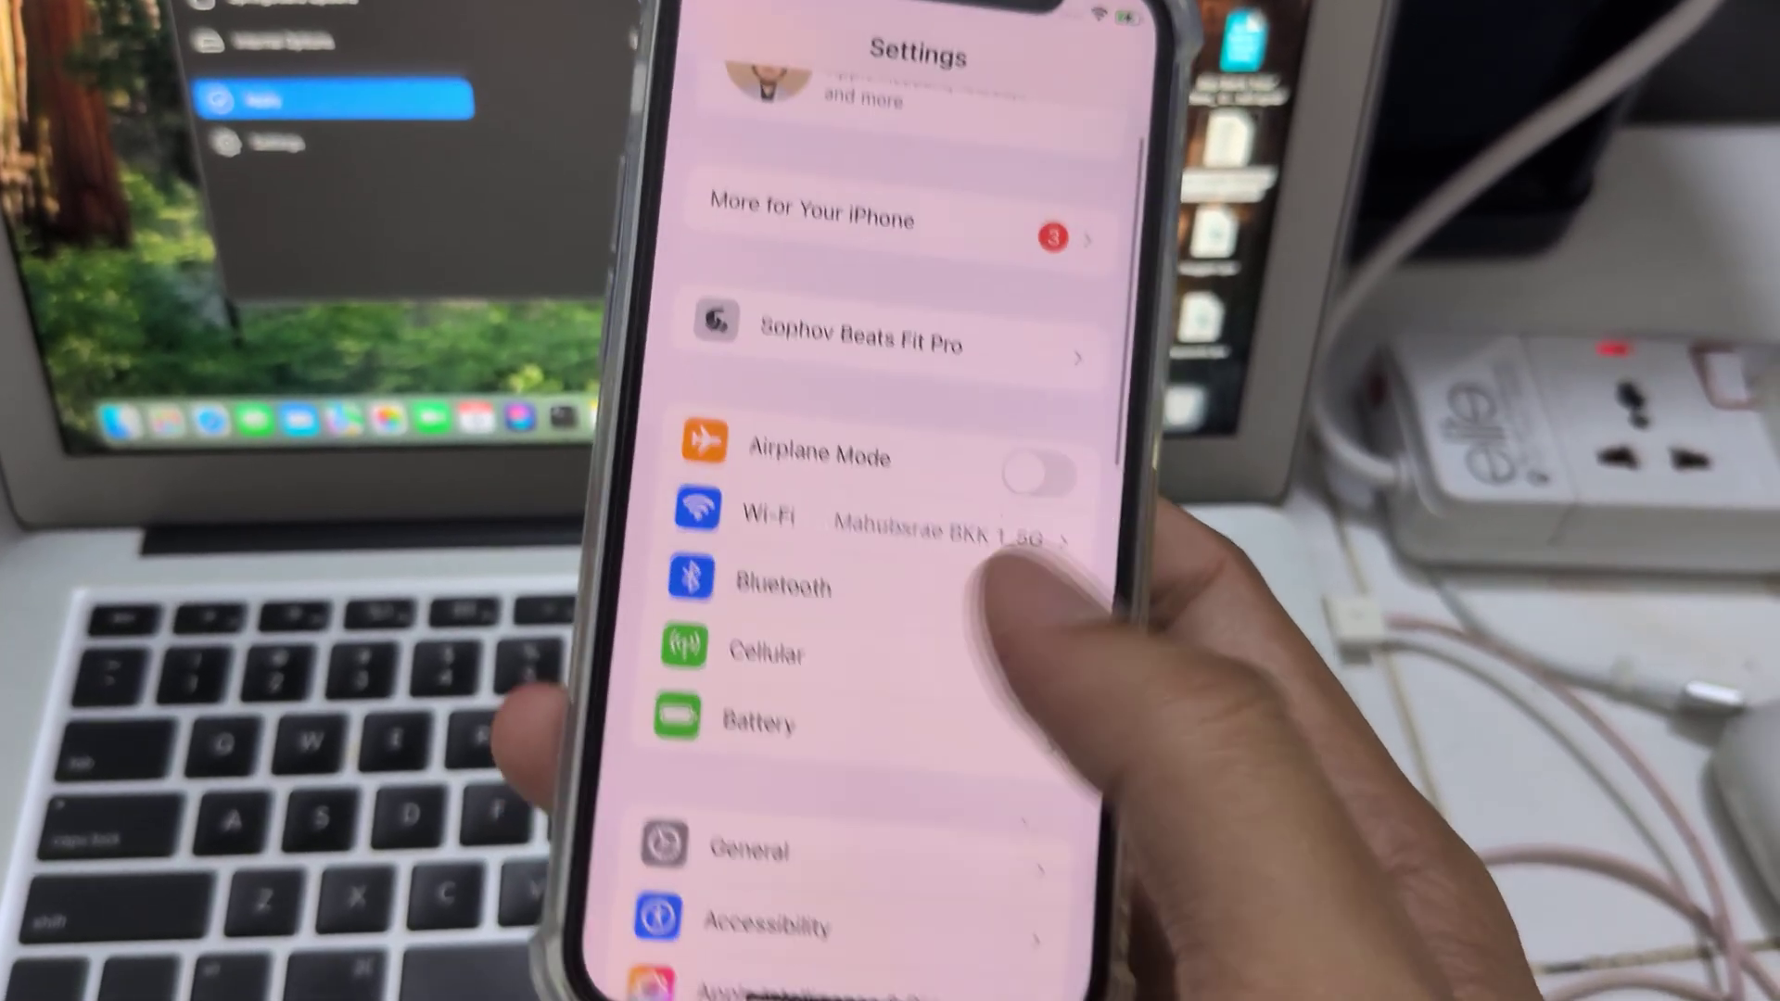
Step: Open the Apple Intelligence & Siri page in iOS Settings
click(845, 748)
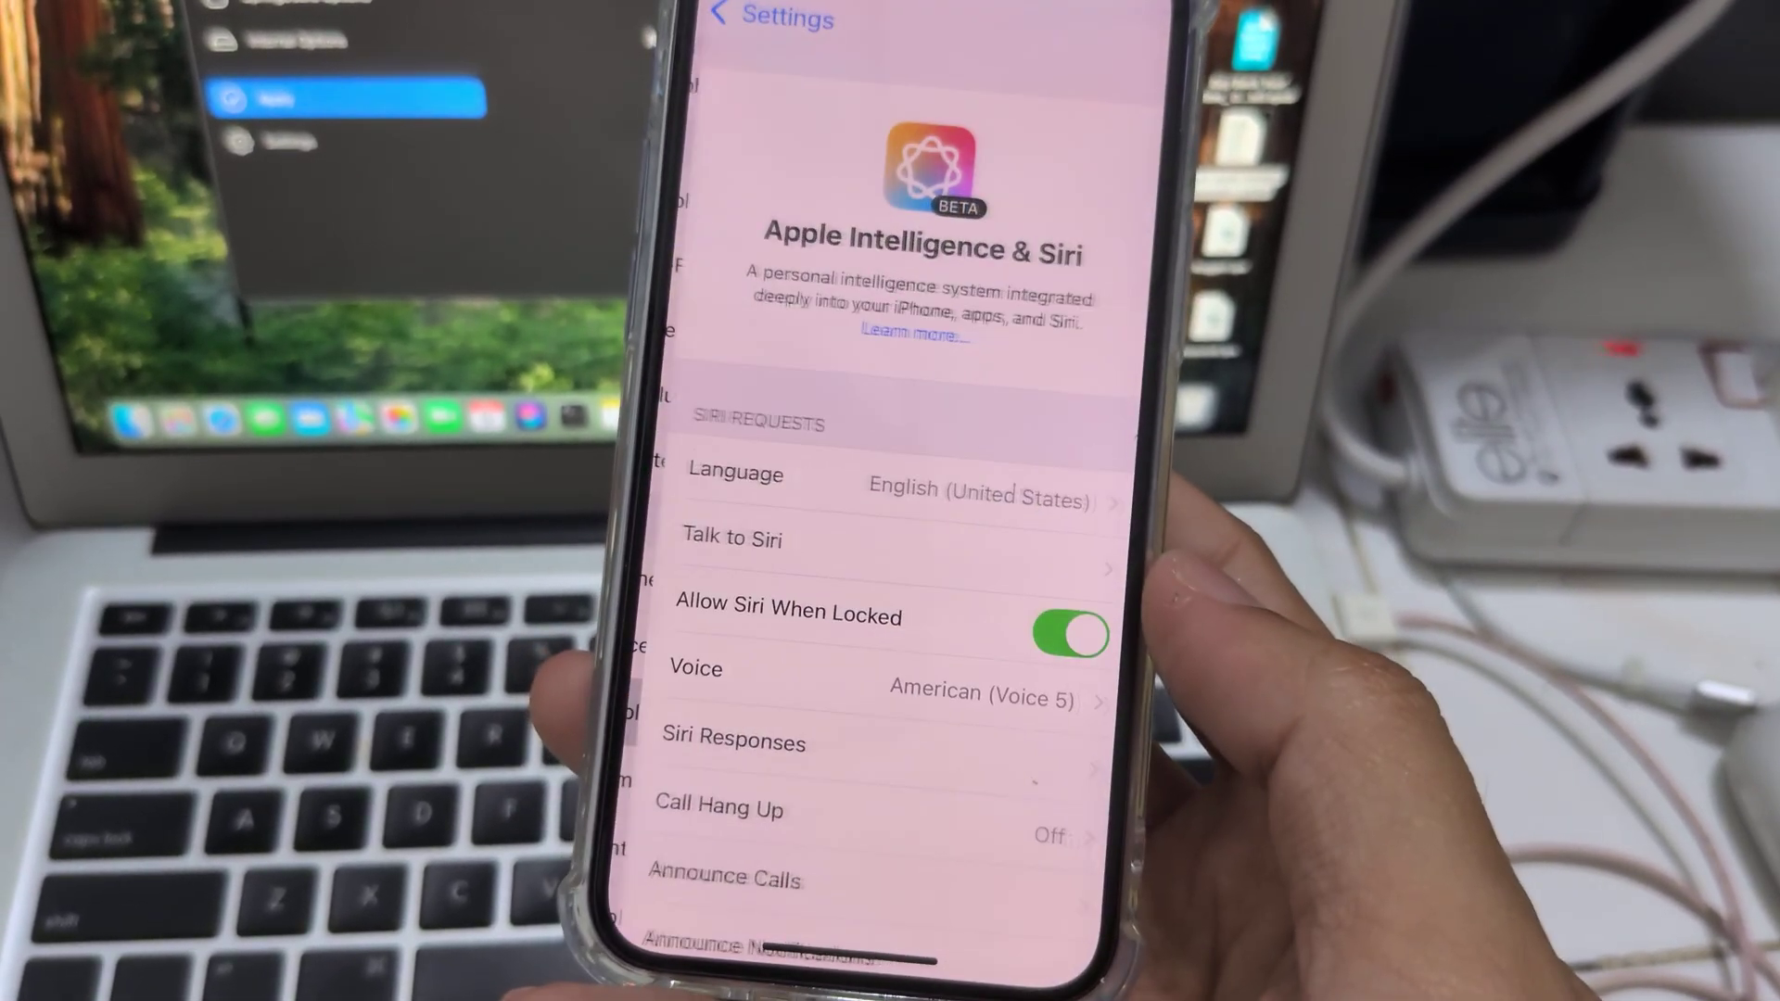